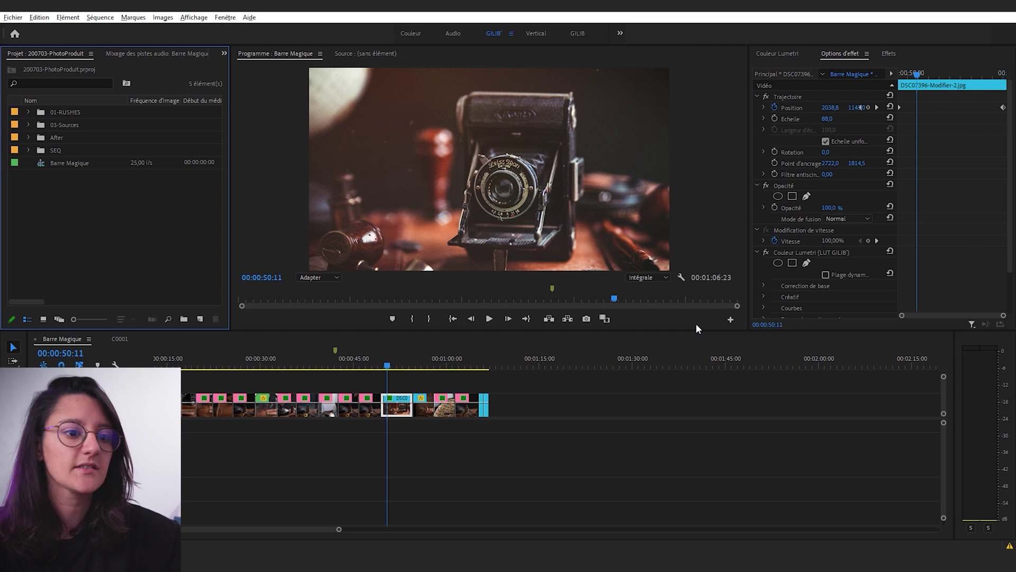
Open the program monitor's button editor to examine the available controls, and close it.
{"action": "left_click", "coordinate": [731, 321]}
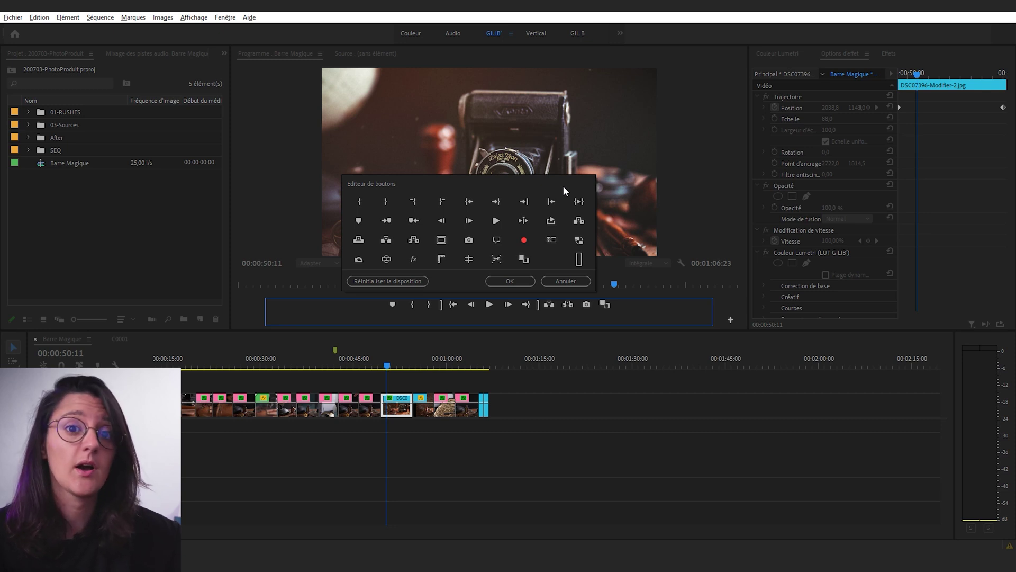
{"action": "left_click", "coordinate": [510, 281]}
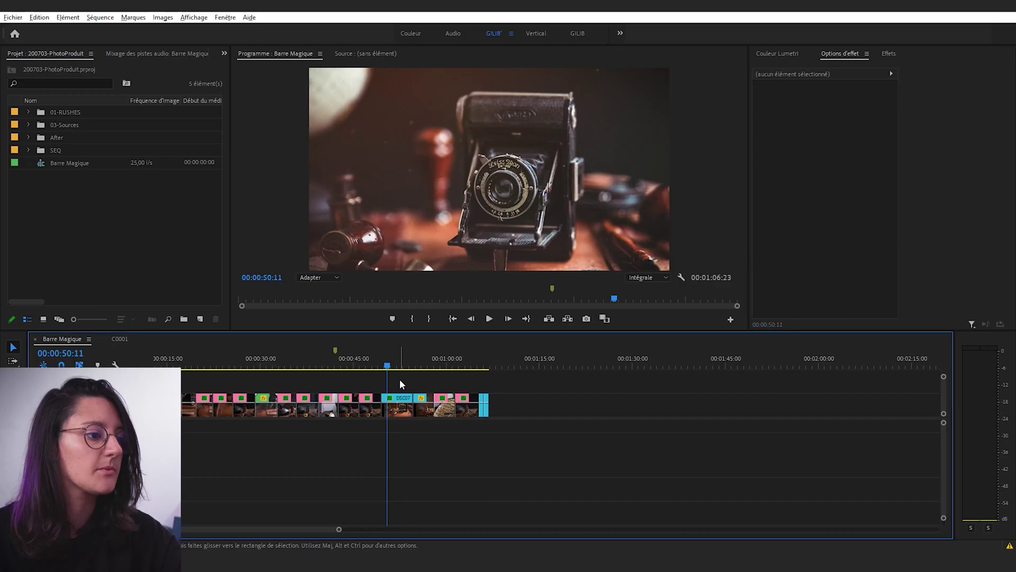
Add a marker to the C0009.MP4 clip at 00:00:44:10 and open the clip in the source monitor.
{"action": "left_click", "coordinate": [394, 319]}
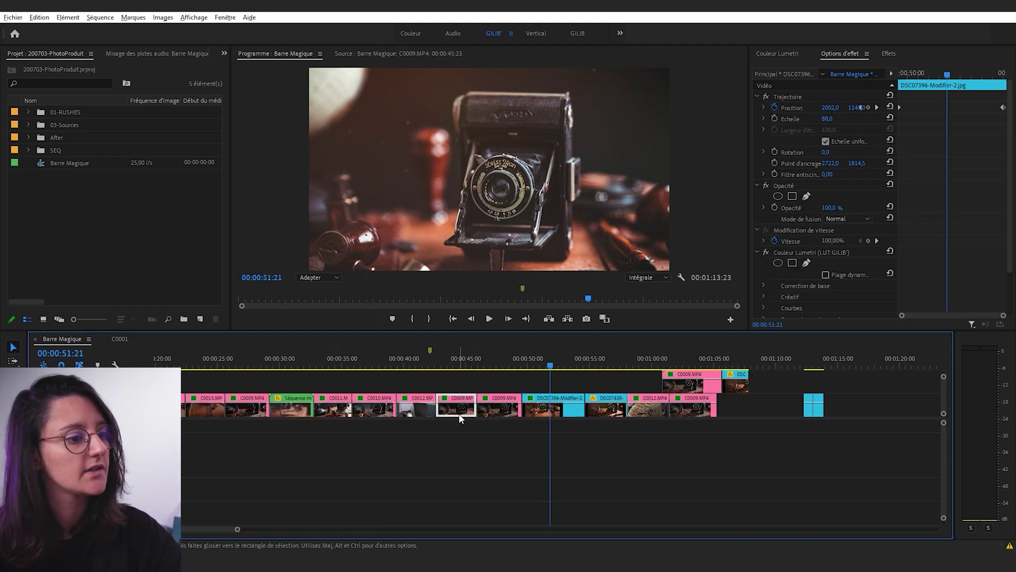
{"action": "left_click", "coordinate": [459, 364]}
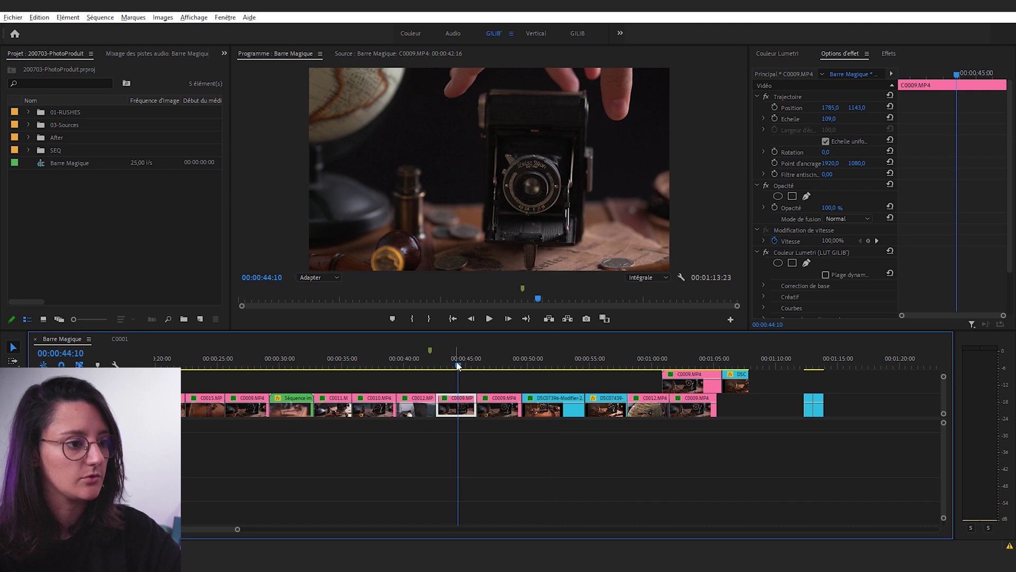
{"action": "double_click", "coordinate": [463, 413]}
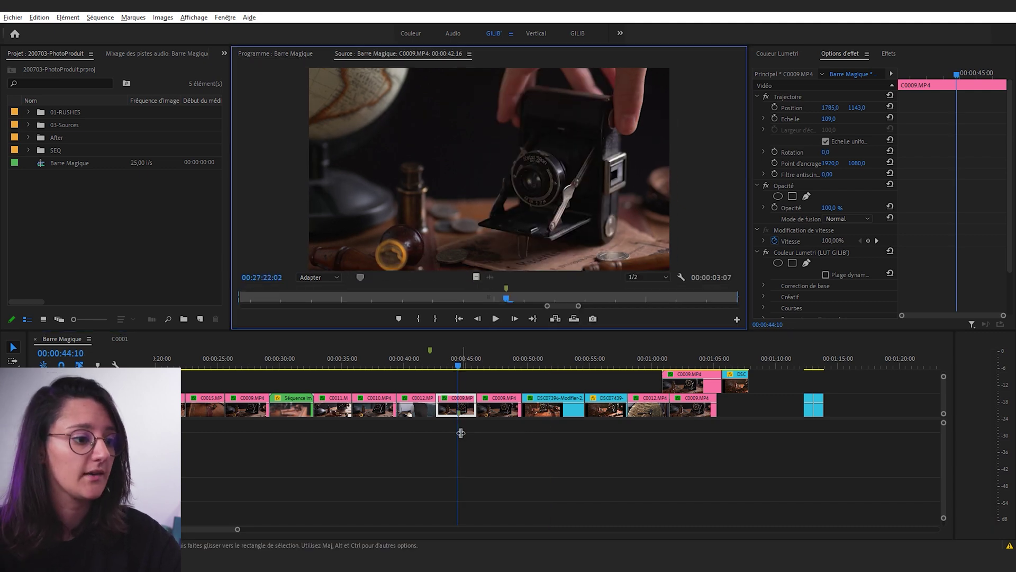
Mark an in point at 00:00:43:22 and an out point at 00:00:45:16 in the Barre Magique sequence.
{"action": "key", "text": "="}
{"action": "key", "text": "="}
{"action": "key", "text": "="}
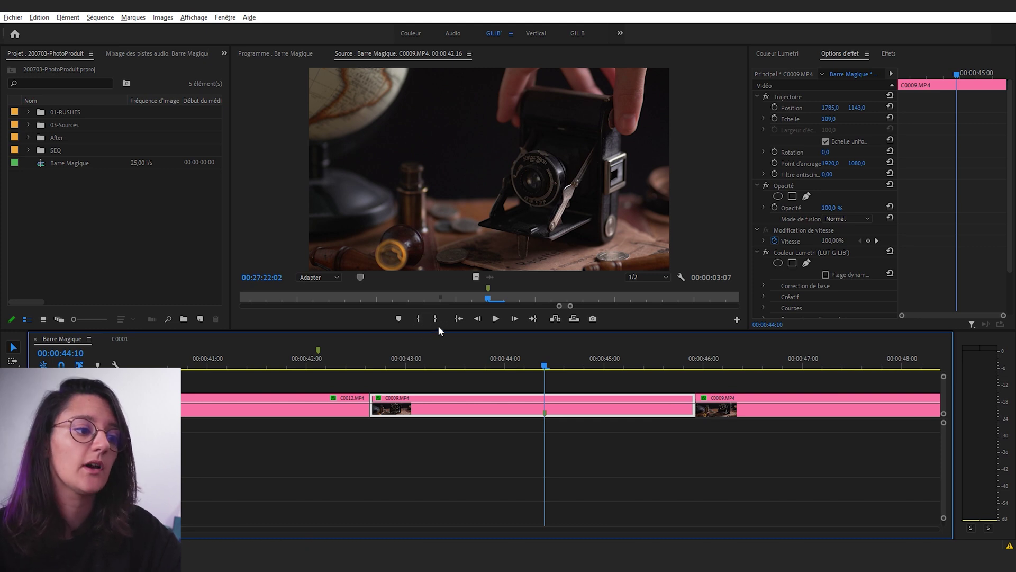
{"action": "left_click", "coordinate": [494, 364]}
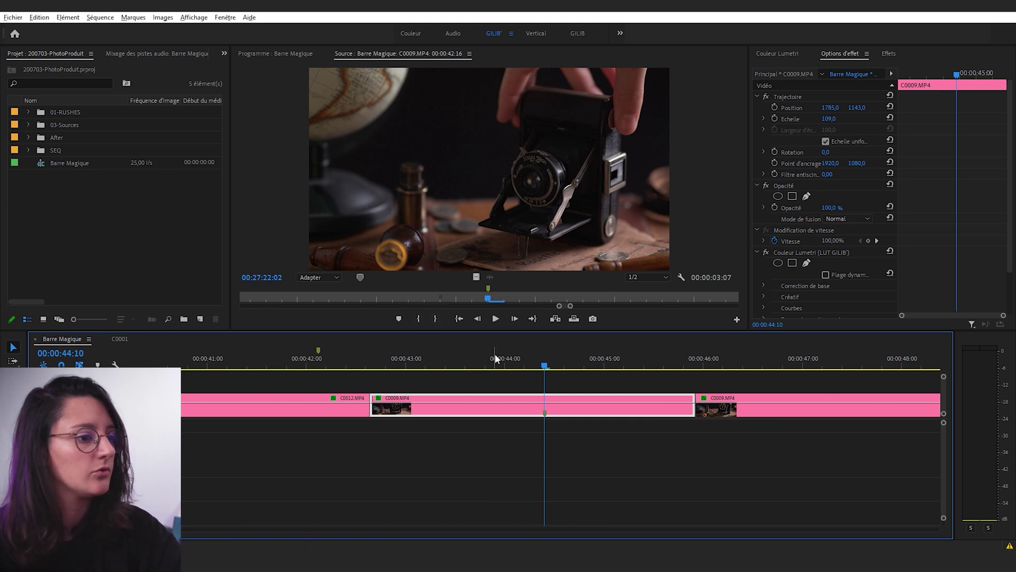
{"action": "key", "text": "i"}
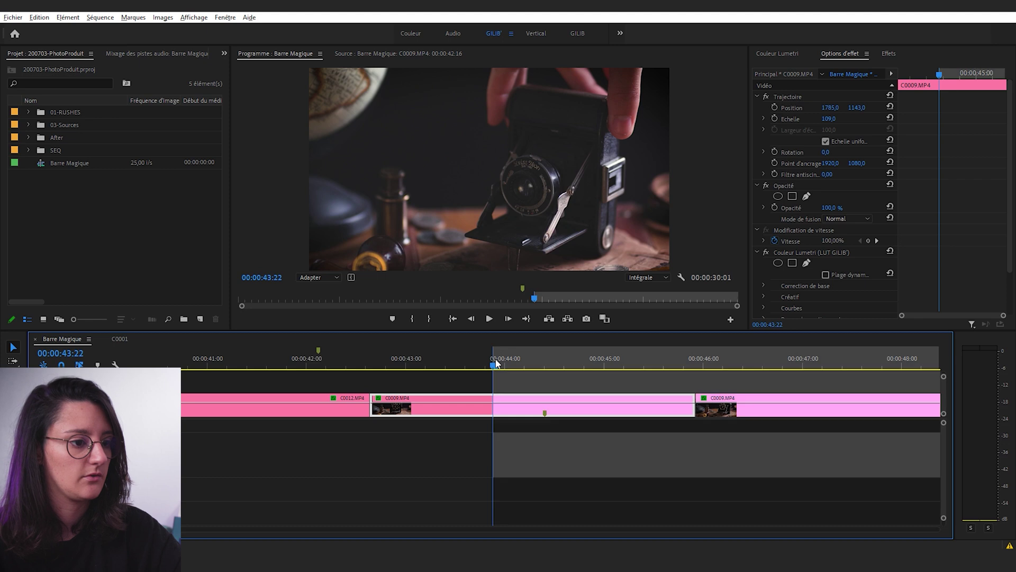
{"action": "left_click", "coordinate": [668, 360]}
{"action": "key", "text": "o"}
Review the marked range by jumping to its in and out points, stepping frames back and forward, and playing the sequence.
{"action": "key", "text": "shift+i"}
{"action": "left_click", "coordinate": [453, 319]}
{"action": "left_click", "coordinate": [531, 319]}
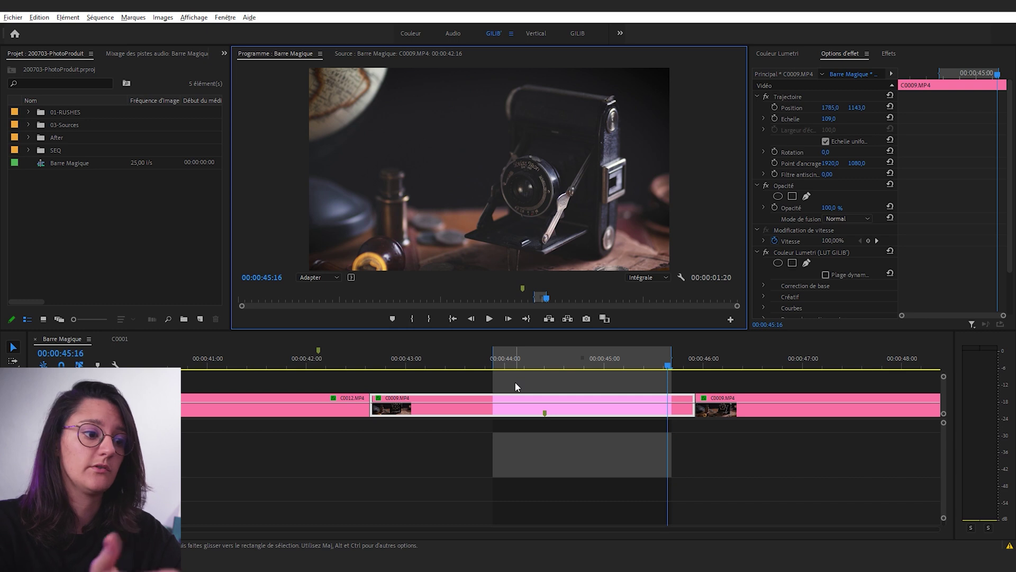
{"action": "left_click", "coordinate": [471, 319]}
{"action": "left_click", "coordinate": [474, 319]}
{"action": "left_click", "coordinate": [512, 318]}
{"action": "left_click", "coordinate": [512, 318]}
{"action": "left_click", "coordinate": [490, 321]}
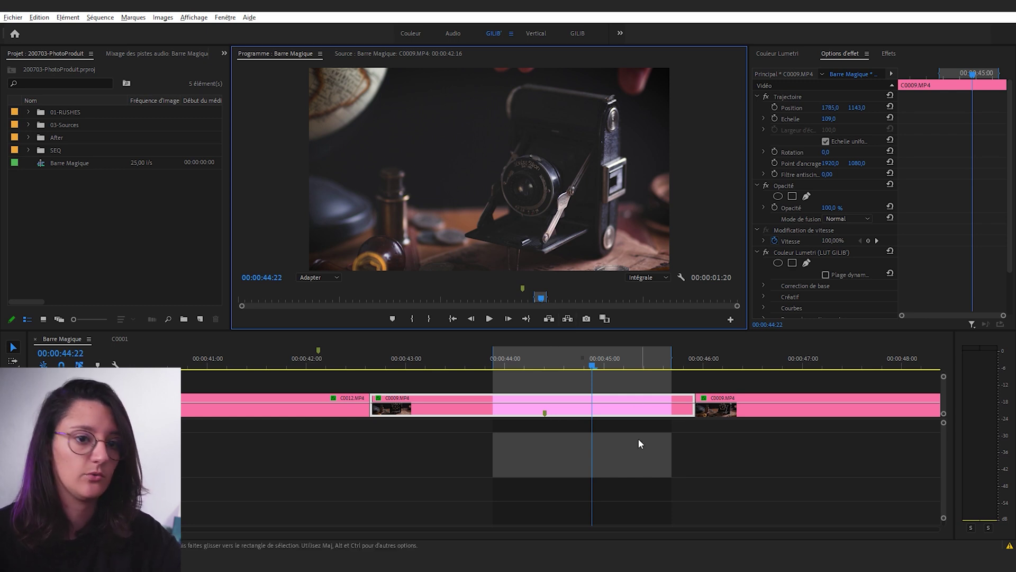
Lift the marked range out of the sequence and undo the lift.
{"action": "left_click", "coordinate": [549, 318]}
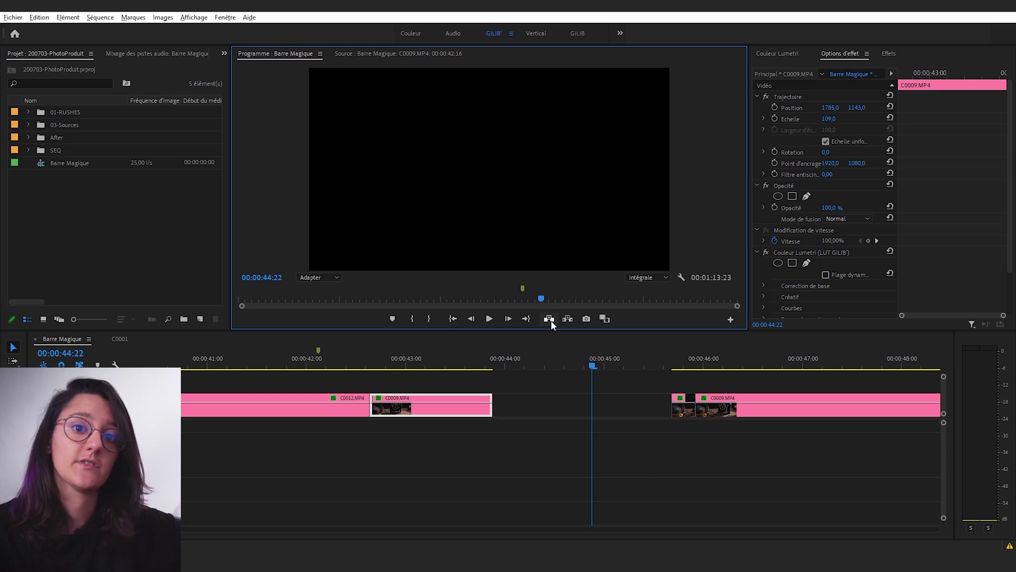
{"action": "key", "text": "ctrl+z"}
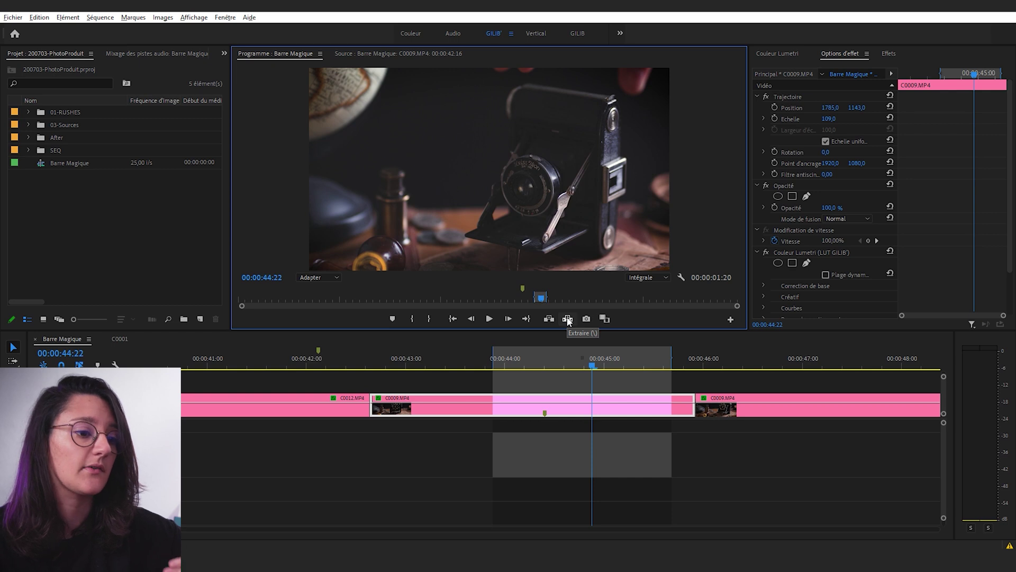
Extract the marked range from the C0009.MP4 clip and paste it into the sequence at 00:01:21:08.
{"action": "left_click", "coordinate": [567, 319]}
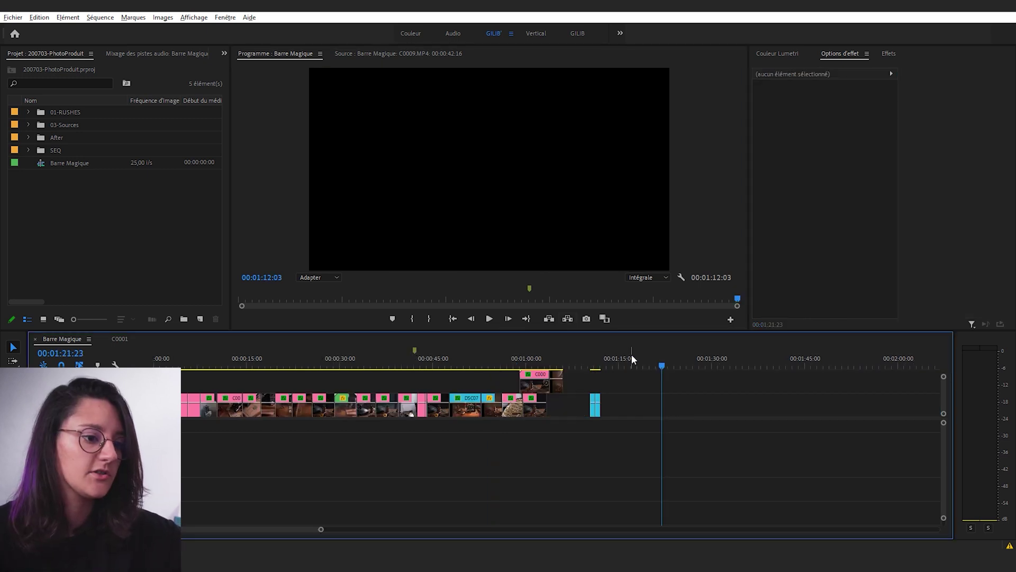
{"action": "left_click", "coordinate": [656, 361]}
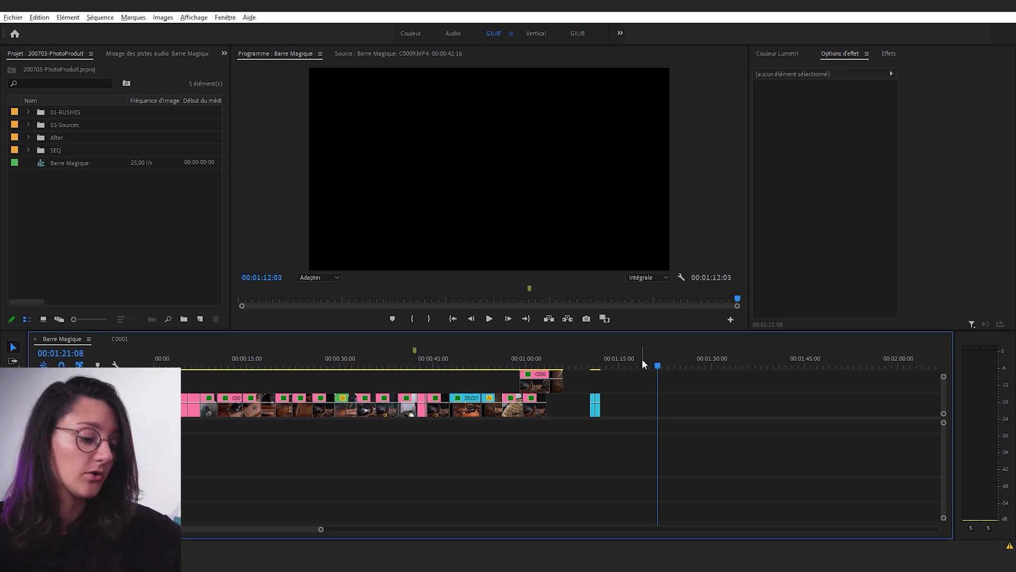
{"action": "key", "text": "ctrl+v"}
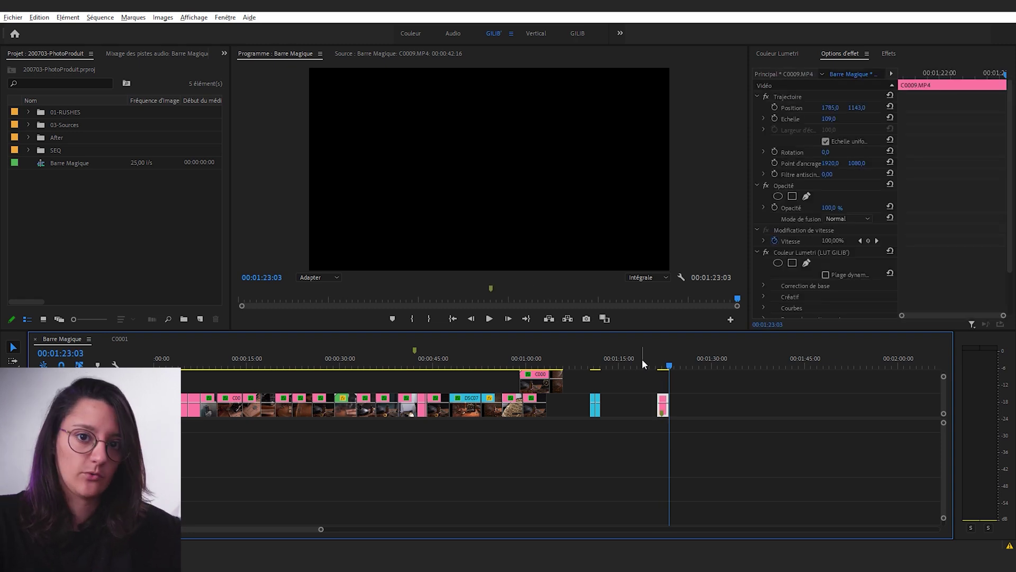
Export the frame at 00:01:21:21 as a JPEG with import into the project enabled.
{"action": "key", "text": "Up"}
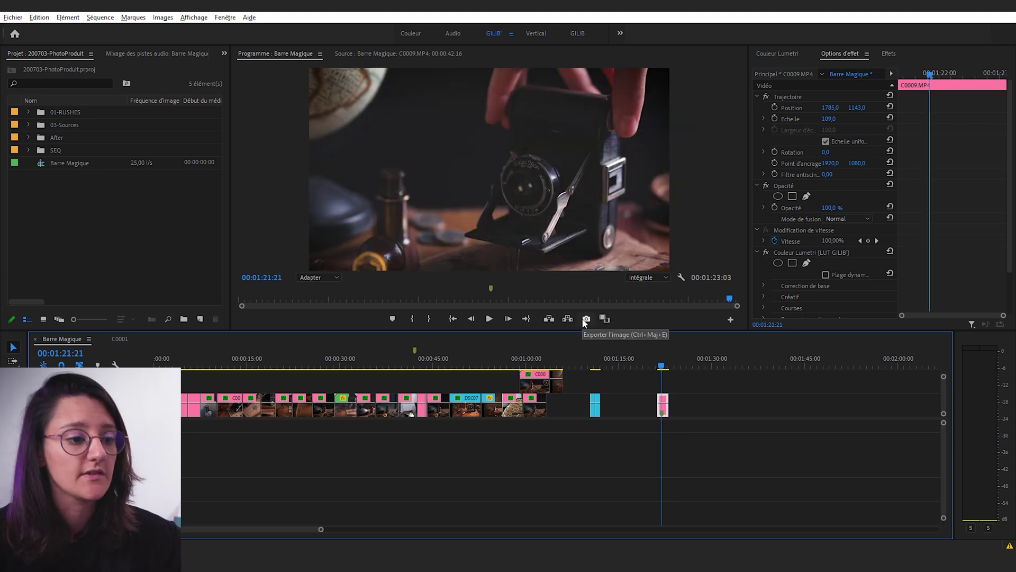
{"action": "left_click", "coordinate": [586, 319]}
{"action": "left_click", "coordinate": [476, 264]}
{"action": "left_click", "coordinate": [474, 263]}
{"action": "left_click", "coordinate": [413, 299]}
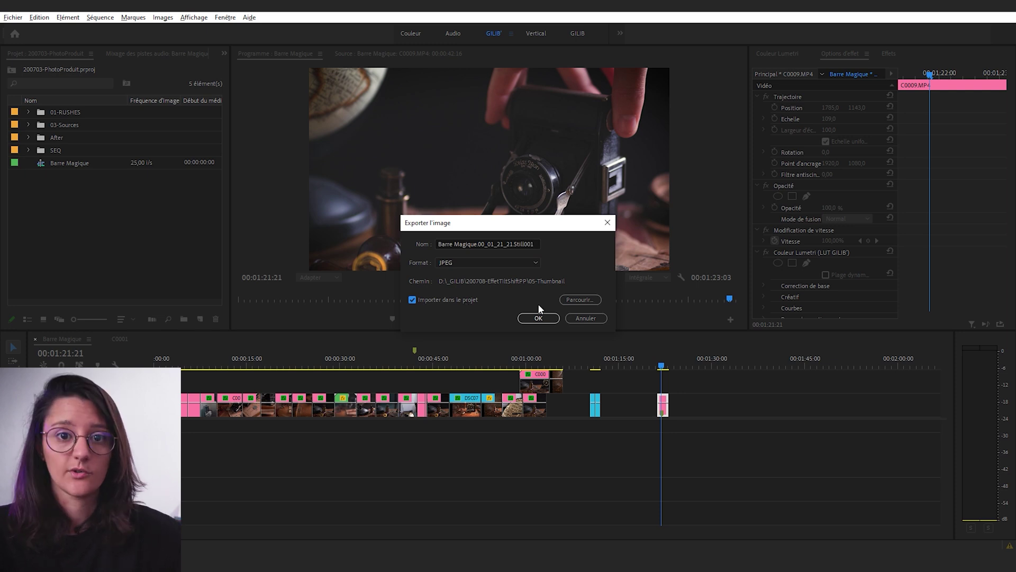
{"action": "left_click", "coordinate": [539, 317]}
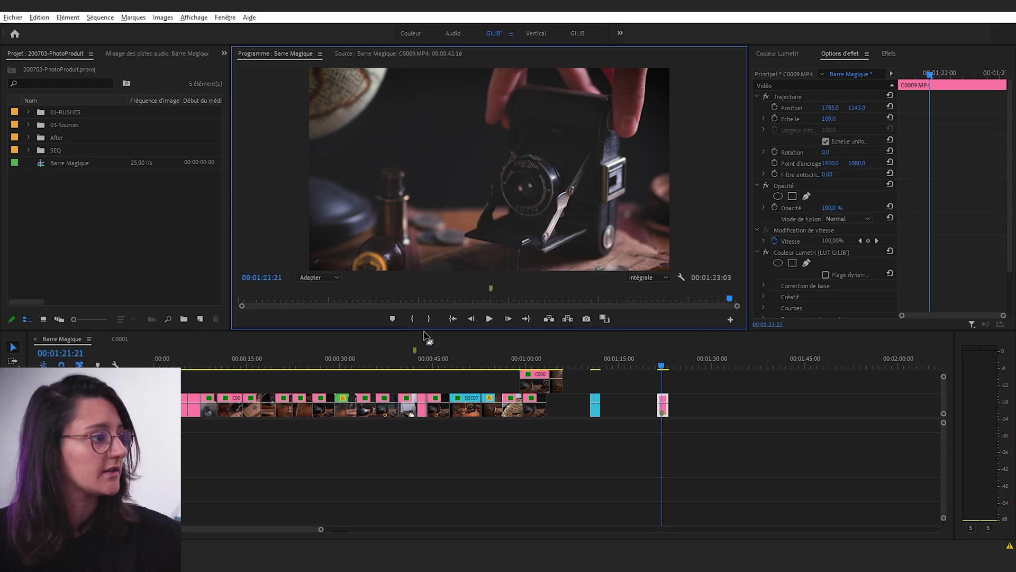
Open the comparison view showing the frame at 00:01:01:15 against a reference frame at 00:00:20:06.
{"action": "left_click", "coordinate": [605, 318]}
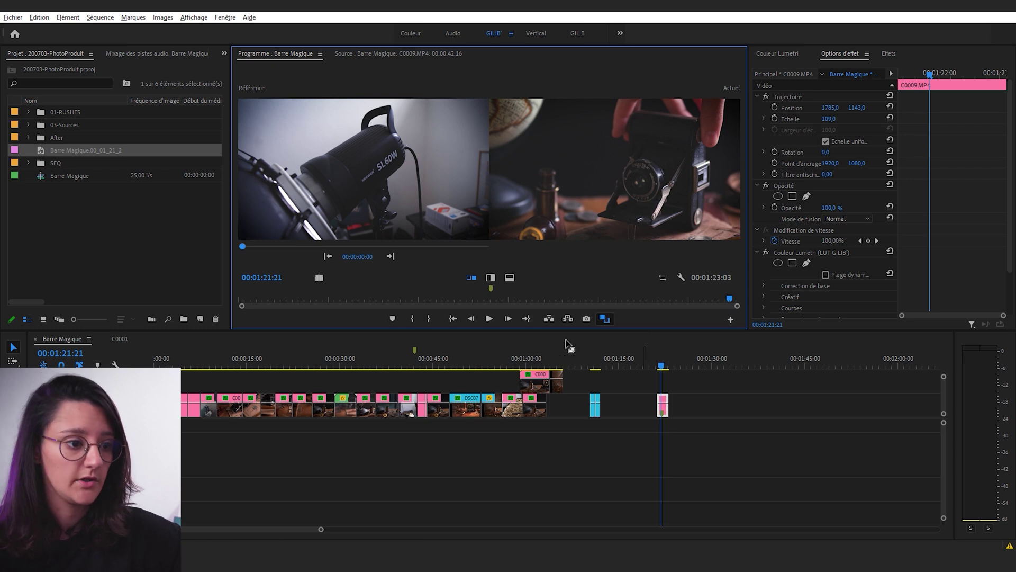
{"action": "left_click", "coordinate": [537, 355]}
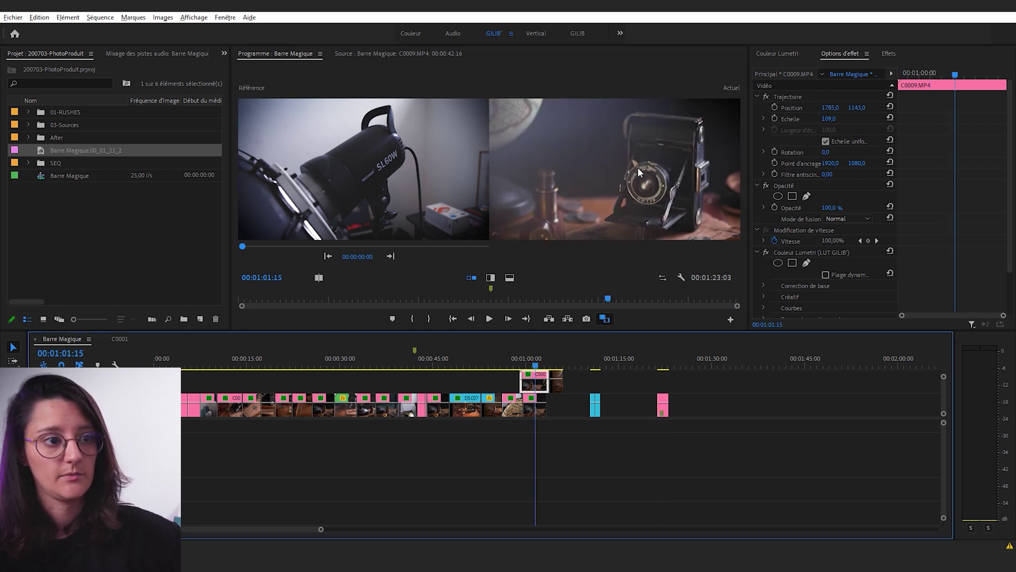
{"action": "left_click", "coordinate": [256, 263]}
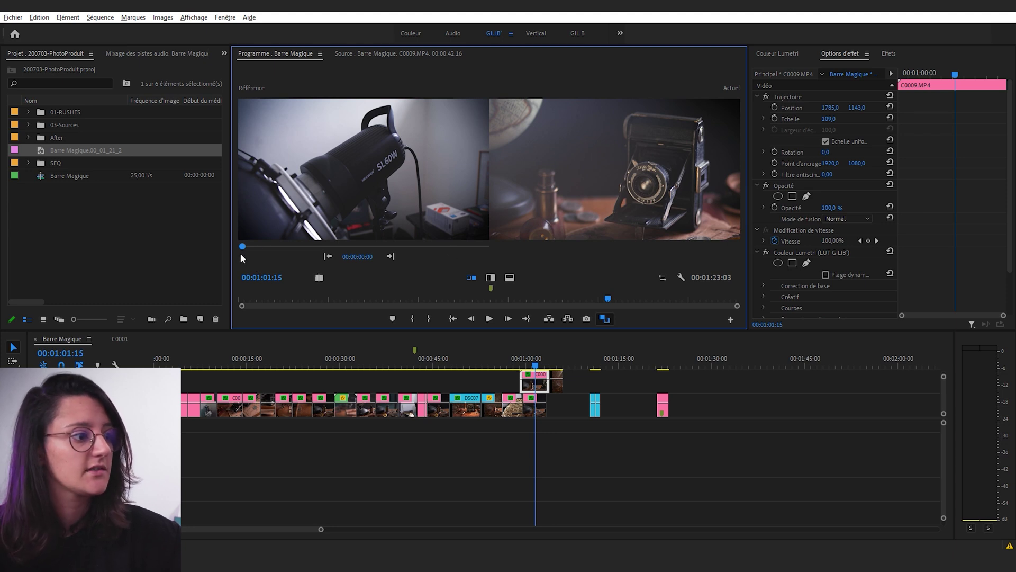
{"action": "left_click_drag", "start_coordinate": [241, 247], "coordinate": [301, 247]}
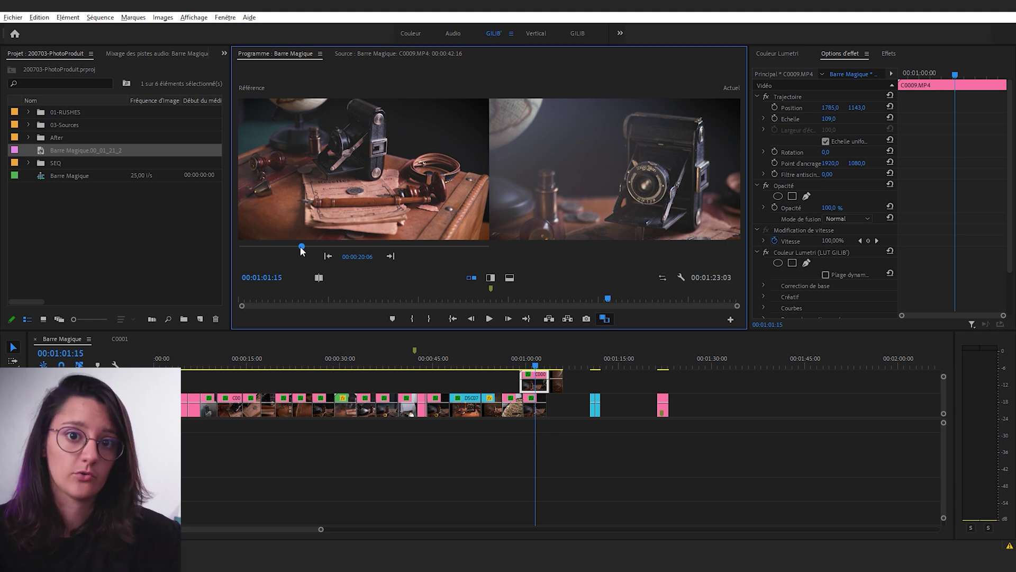
{"action": "key", "text": "ctrl+s"}
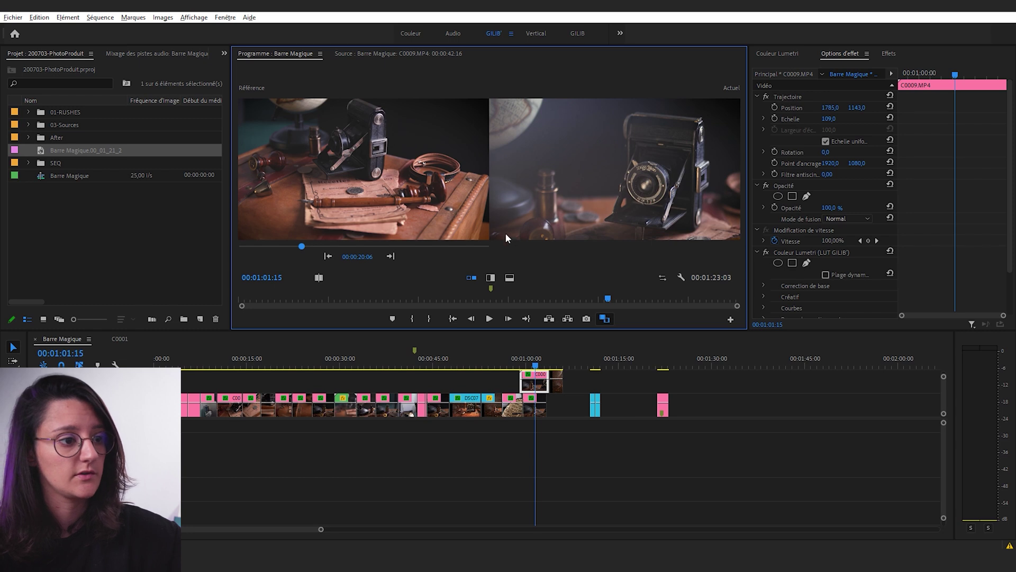
Compare the two frames with the vertical and horizontal splits, and close the comparison view.
{"action": "left_click", "coordinate": [488, 279]}
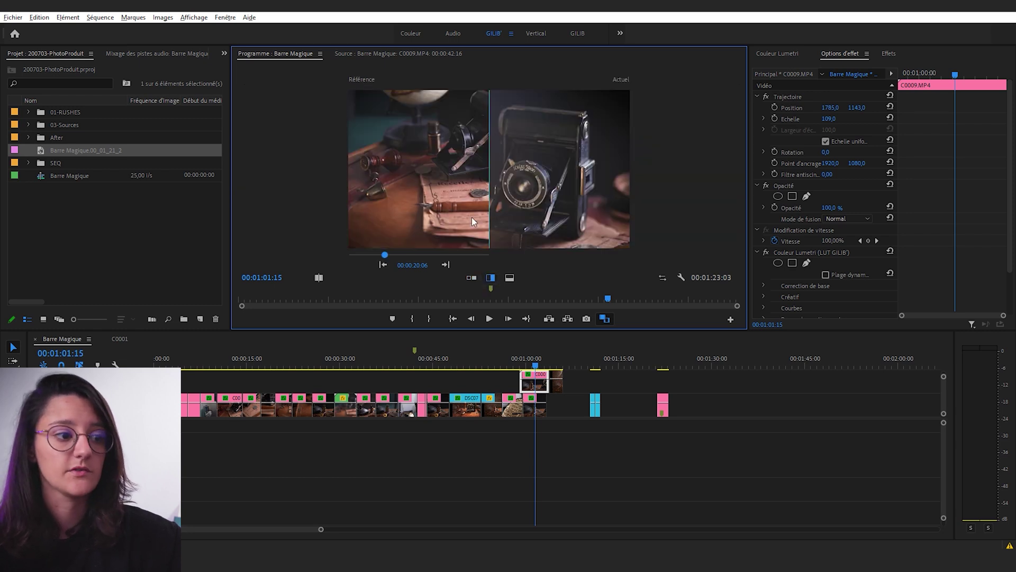
{"action": "left_click", "coordinate": [510, 277]}
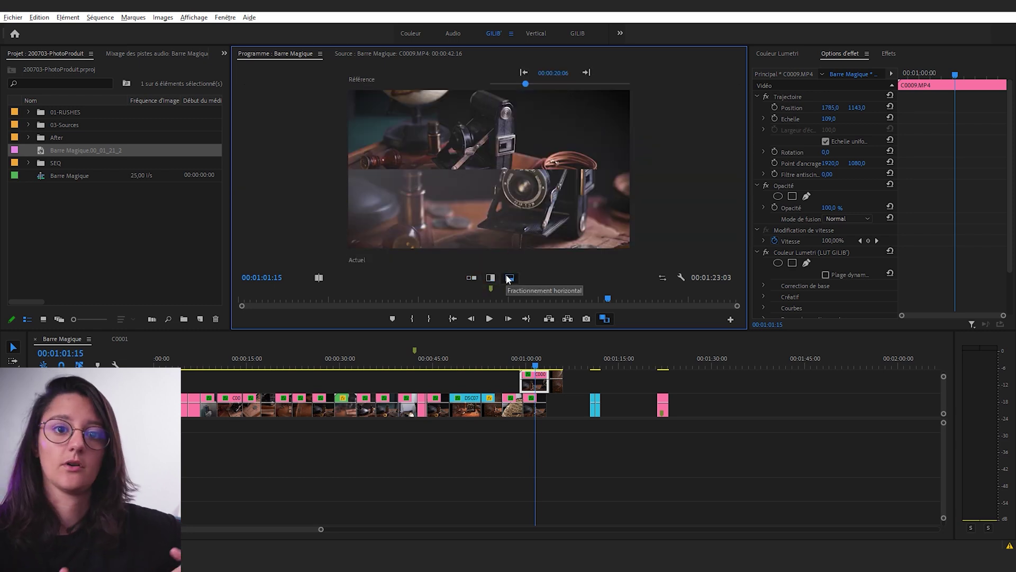
{"action": "left_click", "coordinate": [608, 321]}
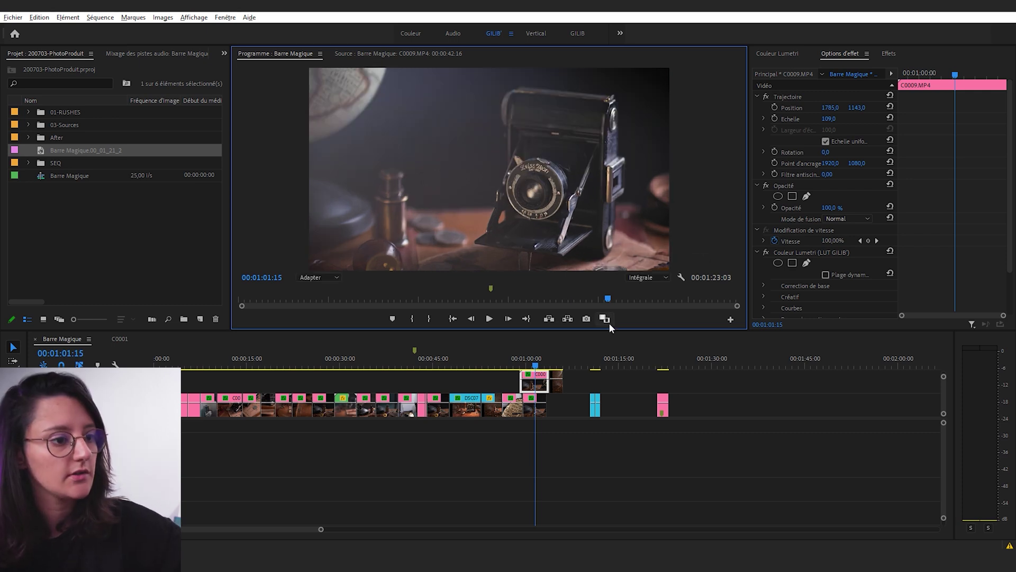
Add the "Effacer l'entrée" control to the program monitor's button bar.
{"action": "left_click", "coordinate": [734, 320]}
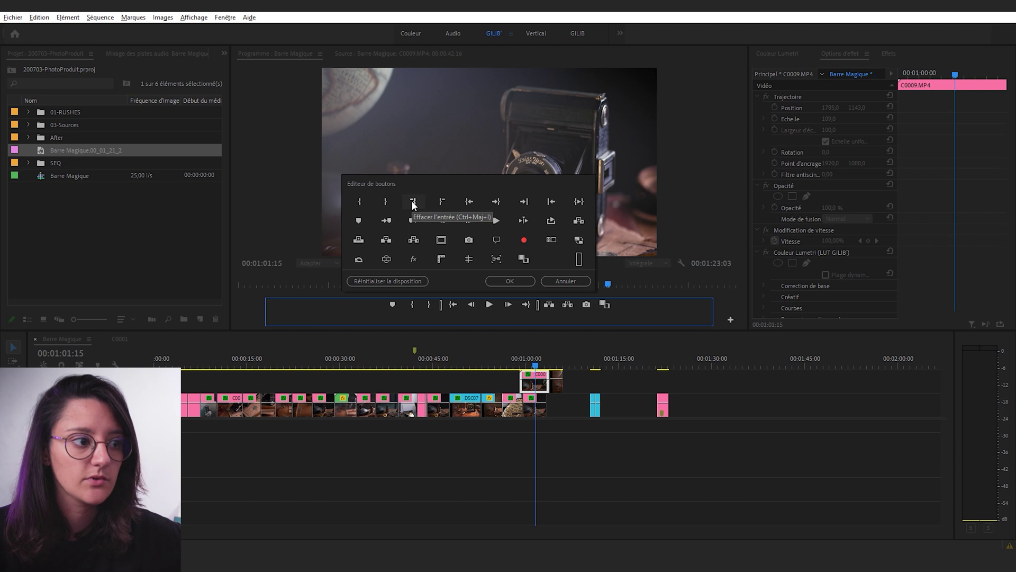
{"action": "left_click_drag", "start_coordinate": [416, 201], "coordinate": [622, 304]}
{"action": "left_click", "coordinate": [510, 281]}
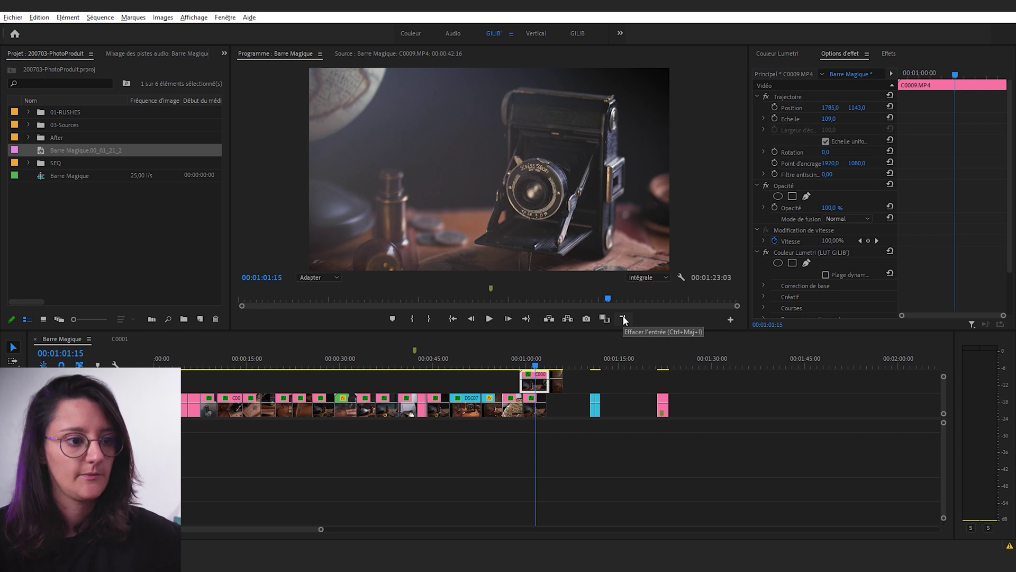
Reset the program monitor's button layout and add the next and previous edit point controls.
{"action": "left_click", "coordinate": [731, 319]}
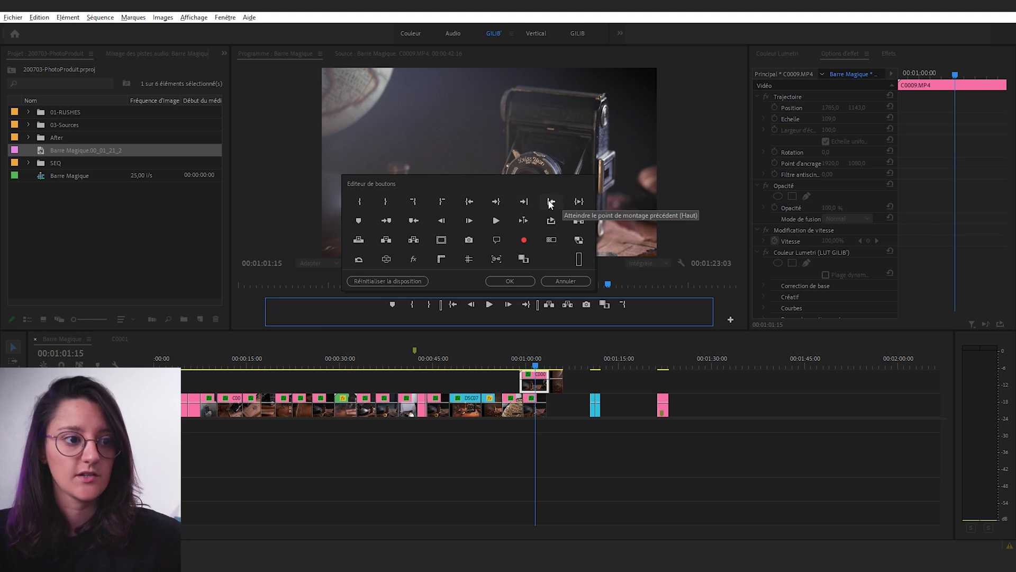
{"action": "left_click", "coordinate": [402, 279]}
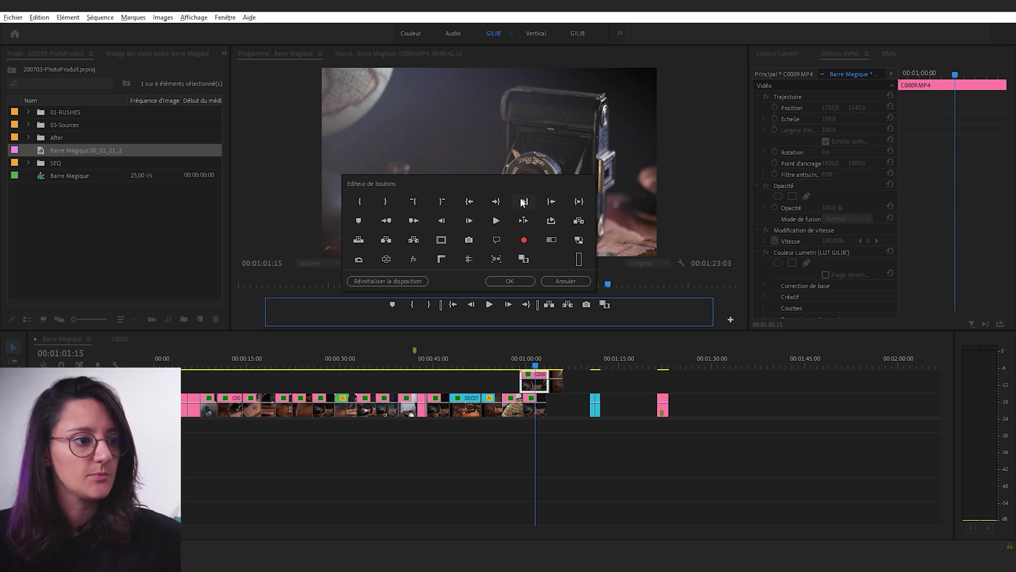
{"action": "left_click_drag", "start_coordinate": [523, 202], "coordinate": [630, 303]}
{"action": "left_click_drag", "start_coordinate": [551, 202], "coordinate": [645, 304]}
{"action": "left_click", "coordinate": [510, 280]}
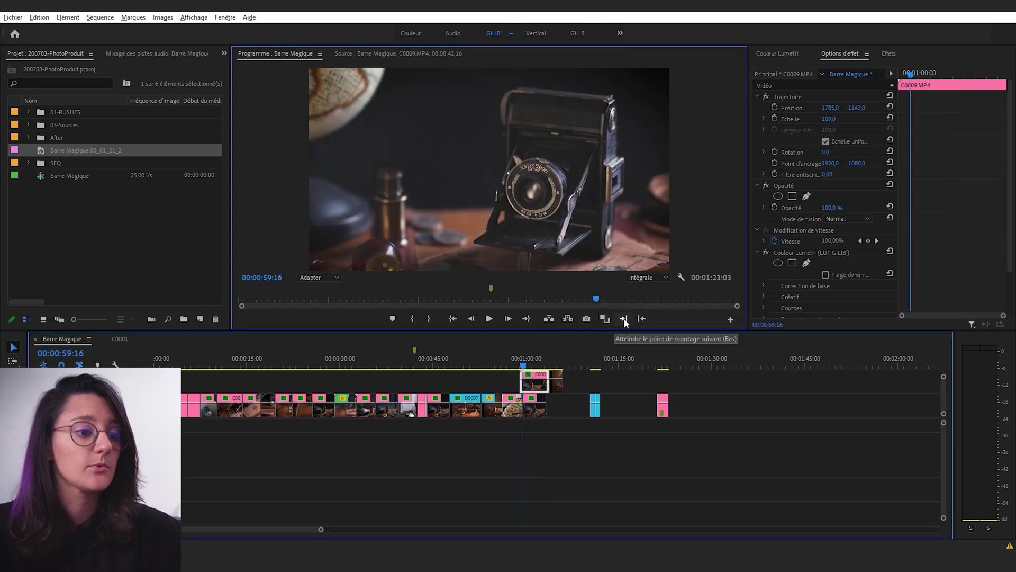
Try the new controls by jumping back and forth between the sequence's edit points.
{"action": "left_click", "coordinate": [624, 318]}
{"action": "left_click", "coordinate": [642, 318]}
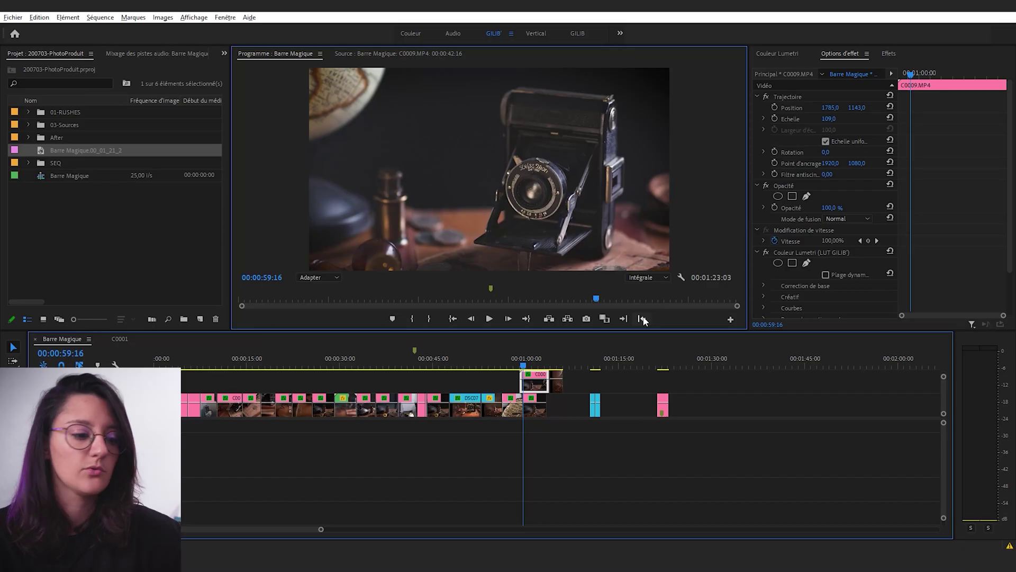
{"action": "left_click", "coordinate": [642, 318]}
{"action": "key", "text": "Down"}
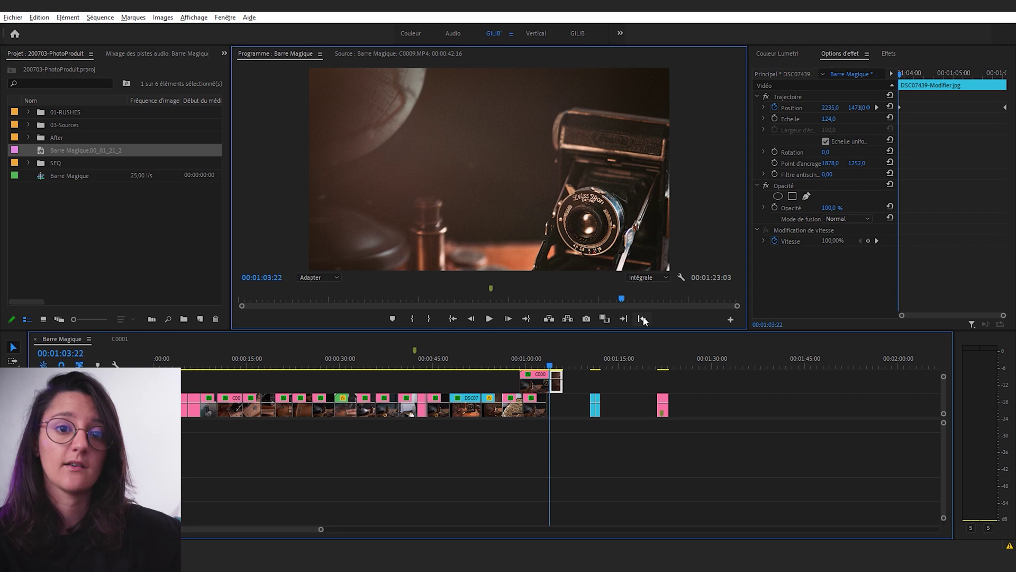
{"action": "left_click", "coordinate": [642, 318]}
Add the play in-to-out control to the program monitor's button bar.
{"action": "left_click", "coordinate": [730, 320]}
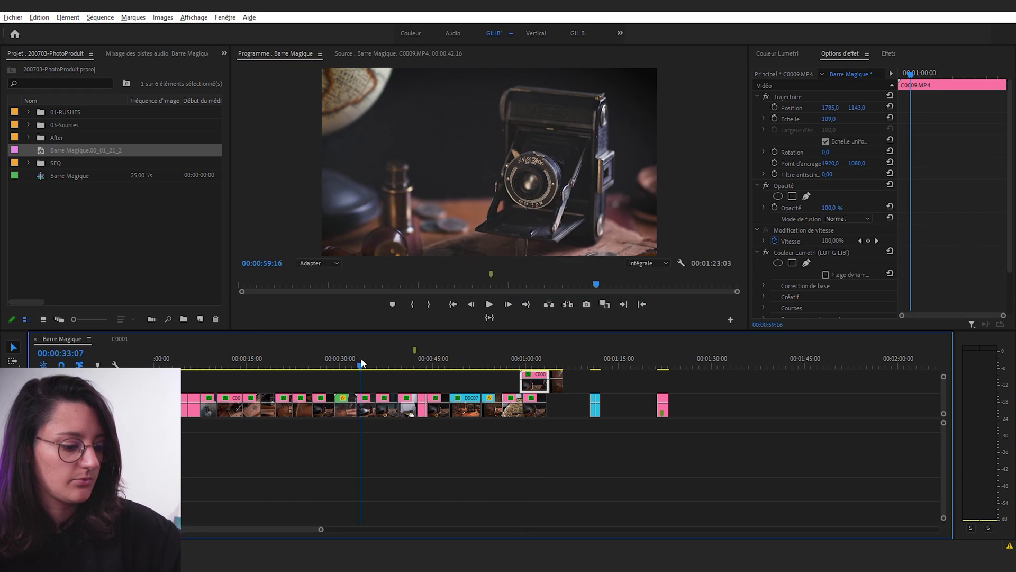
Mark a range of about 15 seconds starting at 00:00:33:07 and play it from in to out.
{"action": "key", "text": "i"}
{"action": "left_click", "coordinate": [454, 360]}
{"action": "key", "text": "o"}
{"action": "left_click", "coordinate": [489, 317]}
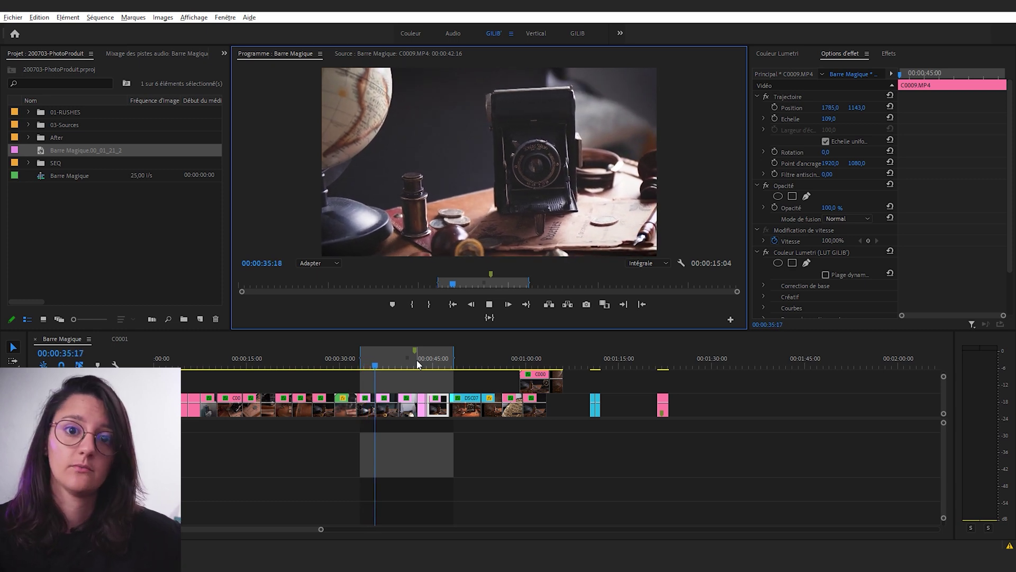
Add the play-around control (Lecture approximative) to the program monitor's button bar.
{"action": "left_click", "coordinate": [731, 319]}
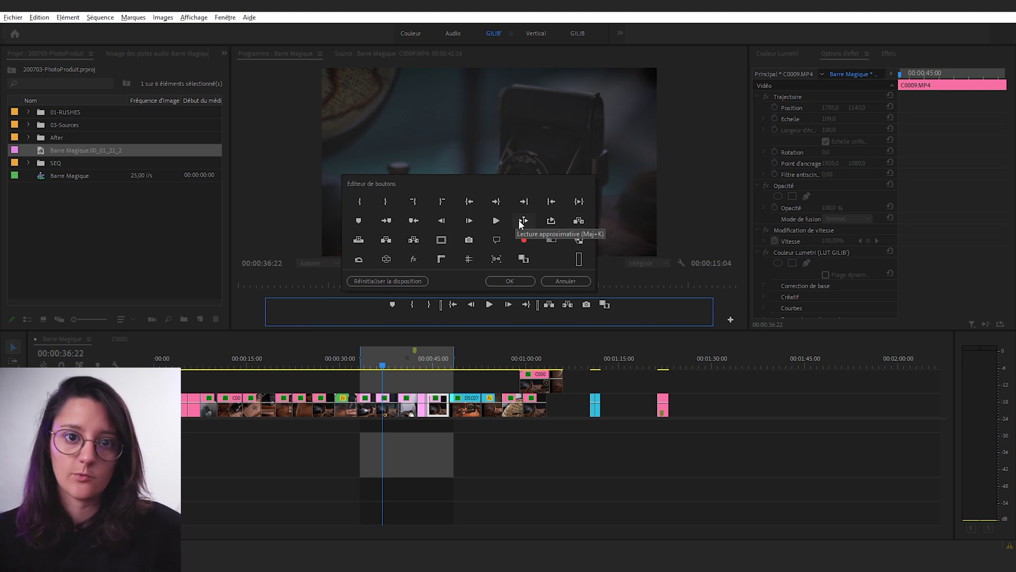
{"action": "left_click_drag", "start_coordinate": [523, 220], "coordinate": [630, 307]}
{"action": "left_click", "coordinate": [509, 282]}
Play around the frame at 00:00:37:07 in the C0010.MP4 clip with the new play-around control.
{"action": "left_click", "coordinate": [385, 366]}
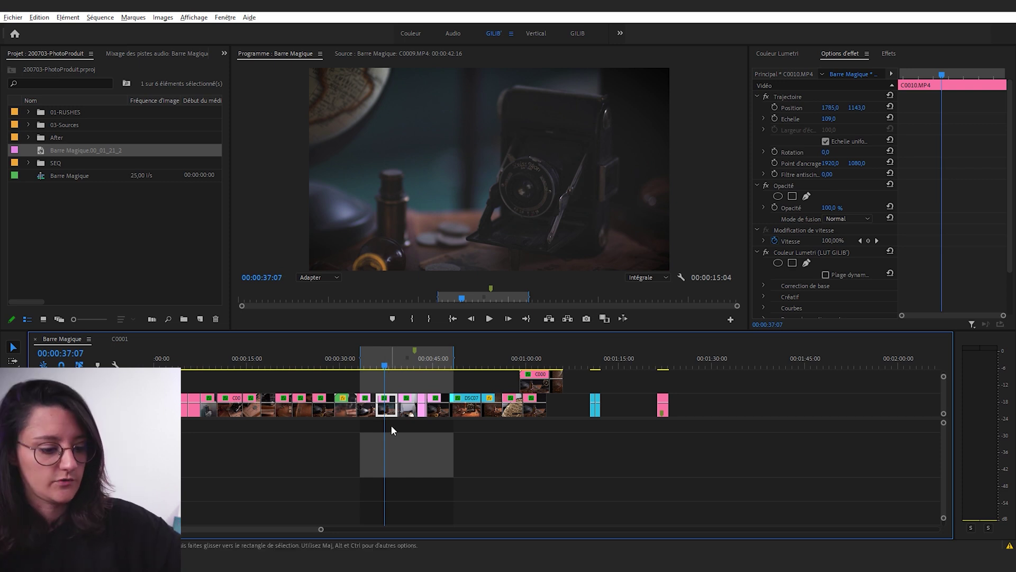
{"action": "key", "text": "backslash"}
{"action": "left_click", "coordinate": [627, 314]}
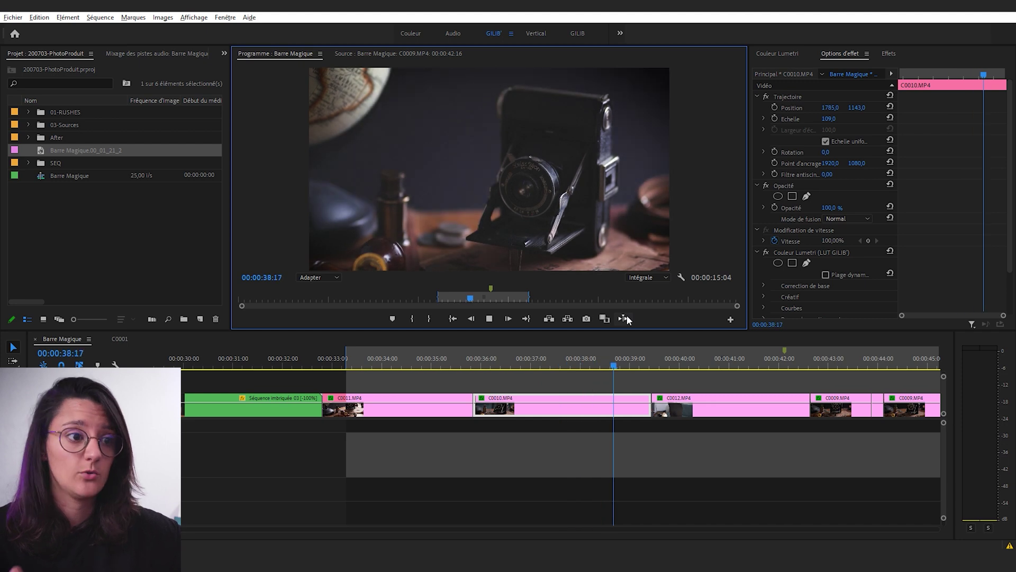
{"action": "left_click", "coordinate": [627, 316]}
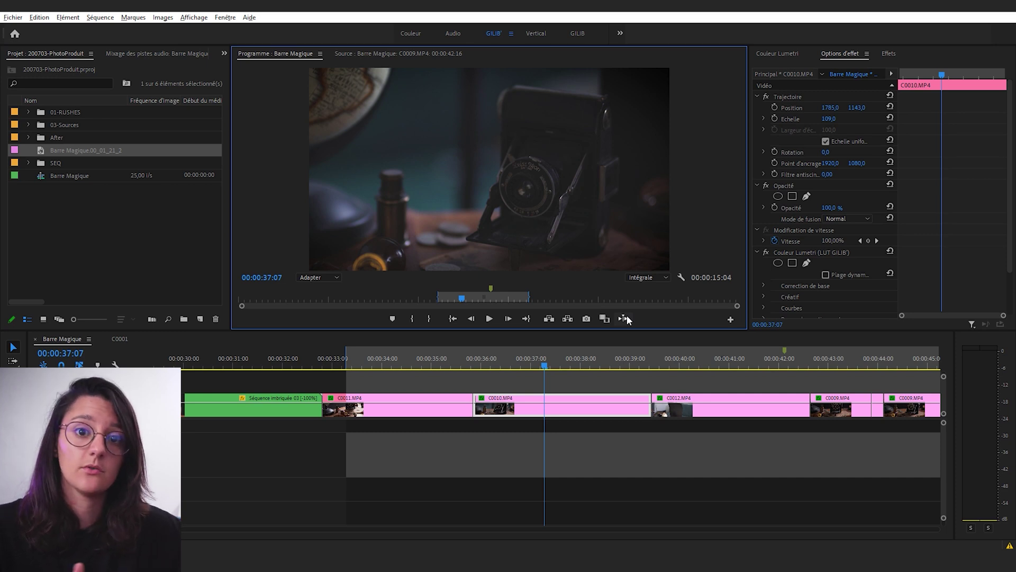
Add the loop playback control (Lecture en boucle) to the program monitor's button bar.
{"action": "left_click", "coordinate": [731, 319]}
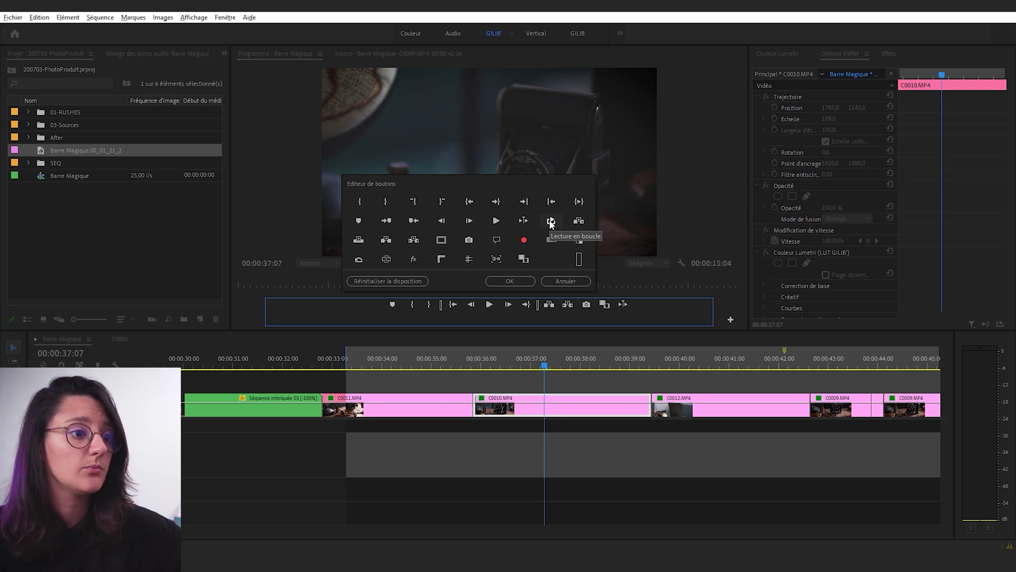
{"action": "left_click_drag", "start_coordinate": [551, 220], "coordinate": [660, 305]}
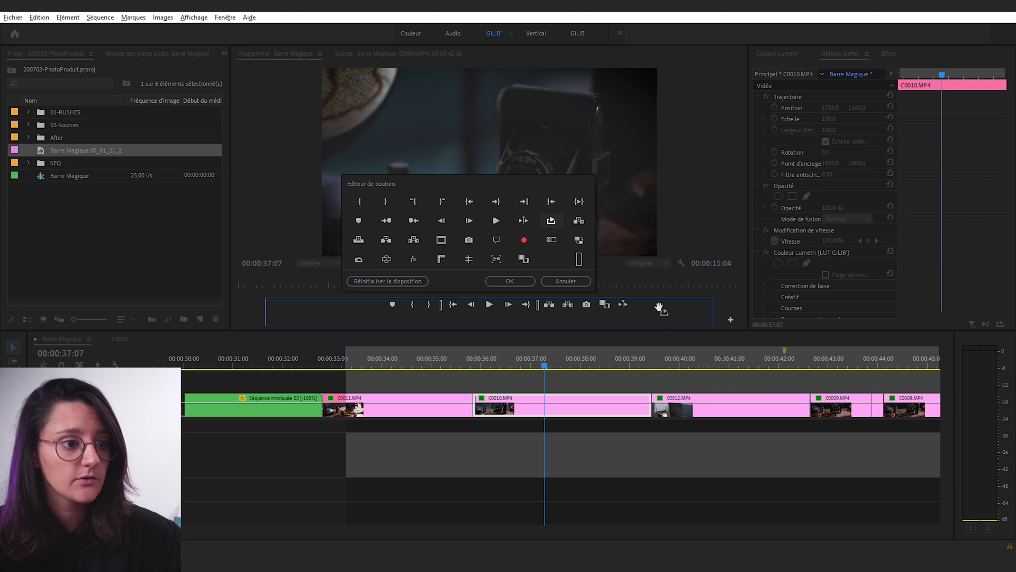
{"action": "left_click", "coordinate": [510, 280]}
Set the sequence's out point at 00:00:36:14 and play the in-to-out range with loop playback enabled.
{"action": "left_click", "coordinate": [510, 354]}
{"action": "key", "text": "o"}
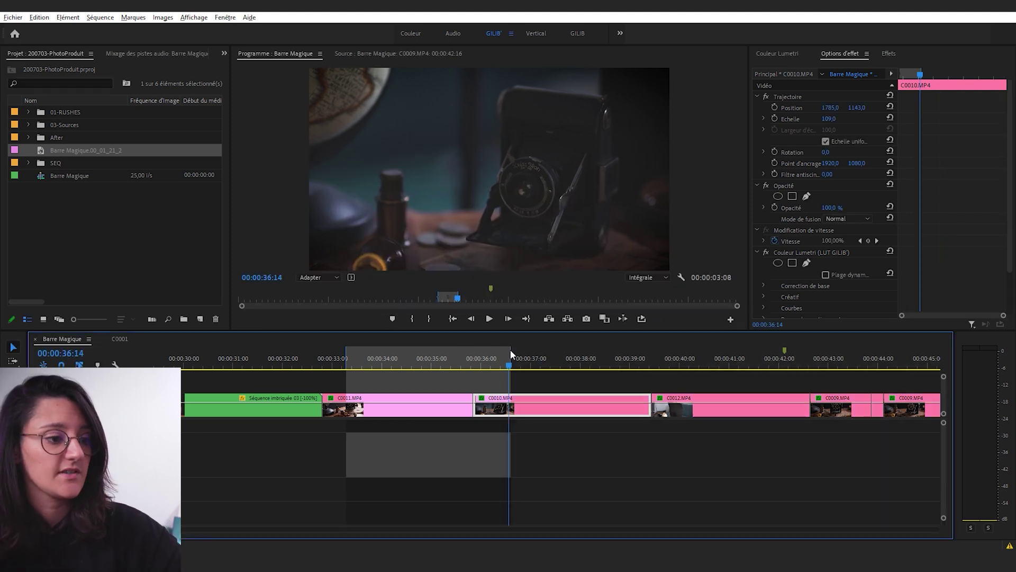
{"action": "left_click", "coordinate": [642, 318]}
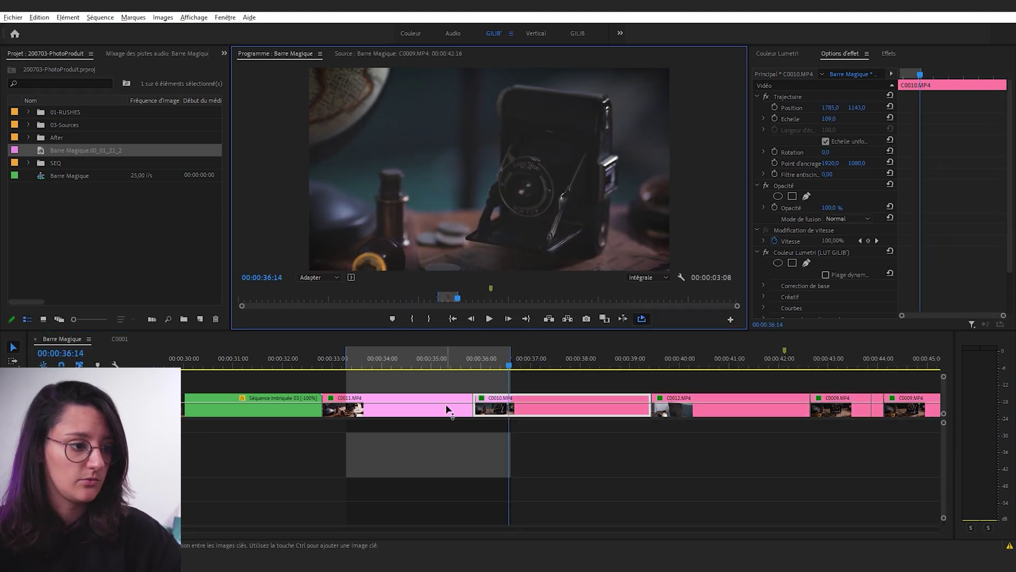
{"action": "left_click", "coordinate": [434, 358]}
{"action": "key", "text": "space"}
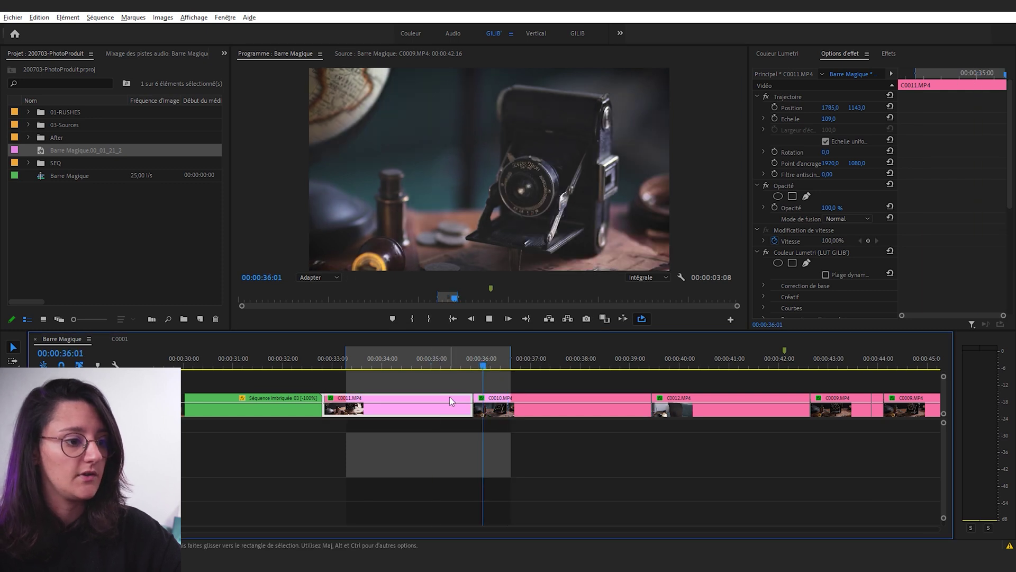
{"action": "key", "text": "space"}
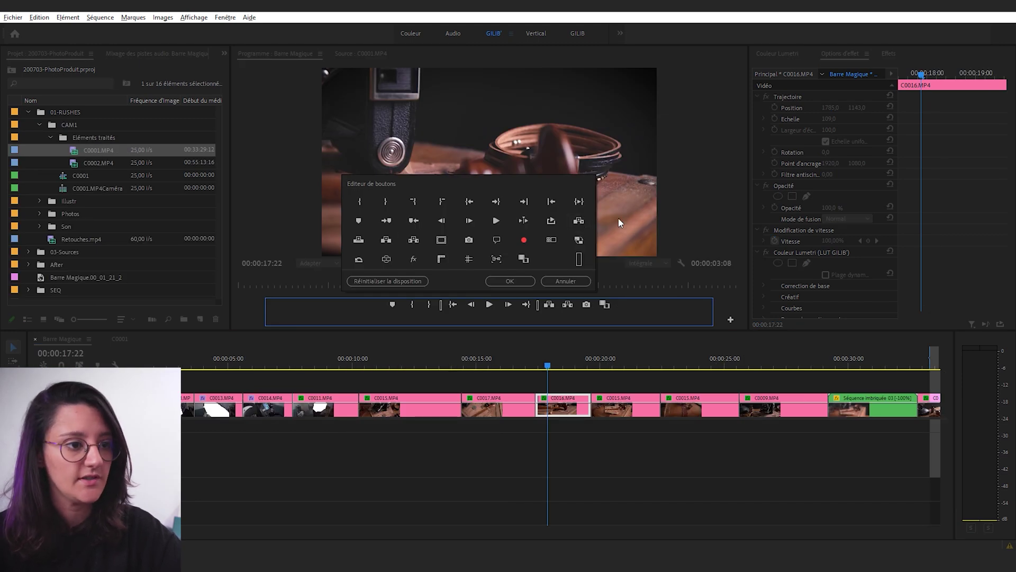
Load C0001.MP4 from the Eléments traités bin in the source monitor and try inserting and overwriting its marked range.
{"action": "left_click_drag", "start_coordinate": [581, 222], "coordinate": [635, 333]}
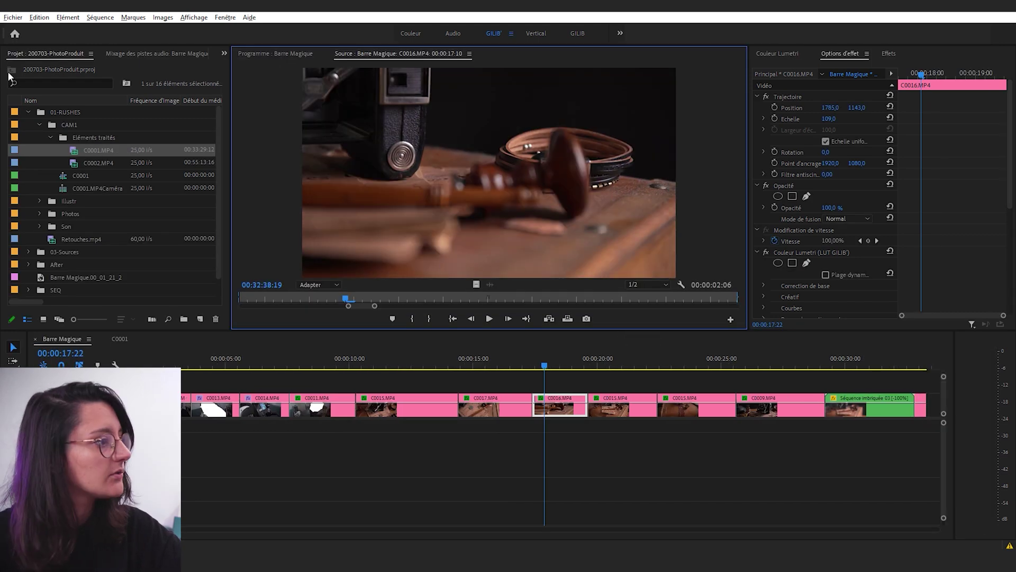
{"action": "double_click", "coordinate": [69, 152]}
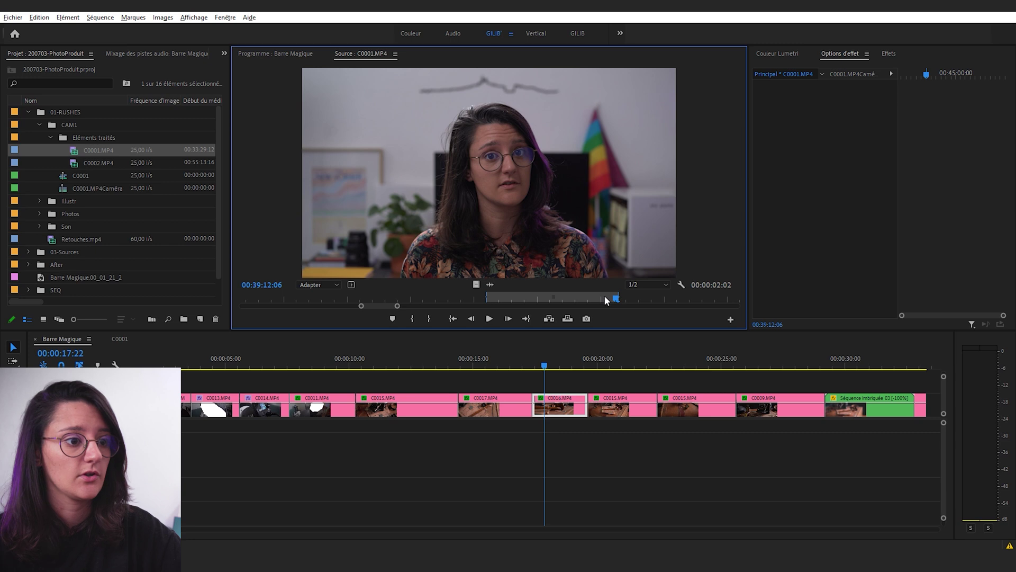
{"action": "left_click", "coordinate": [550, 319]}
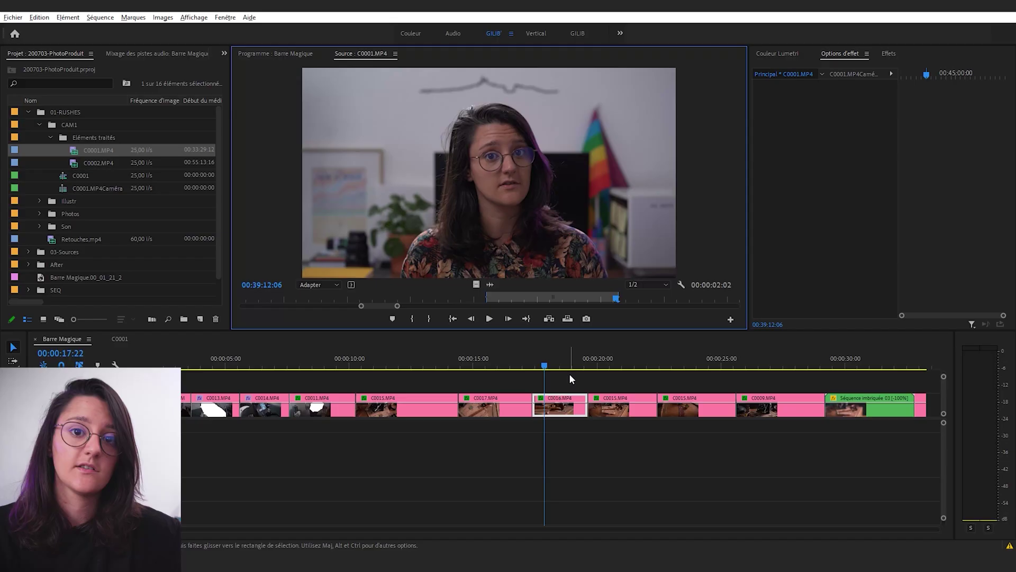
{"action": "left_click", "coordinate": [567, 318]}
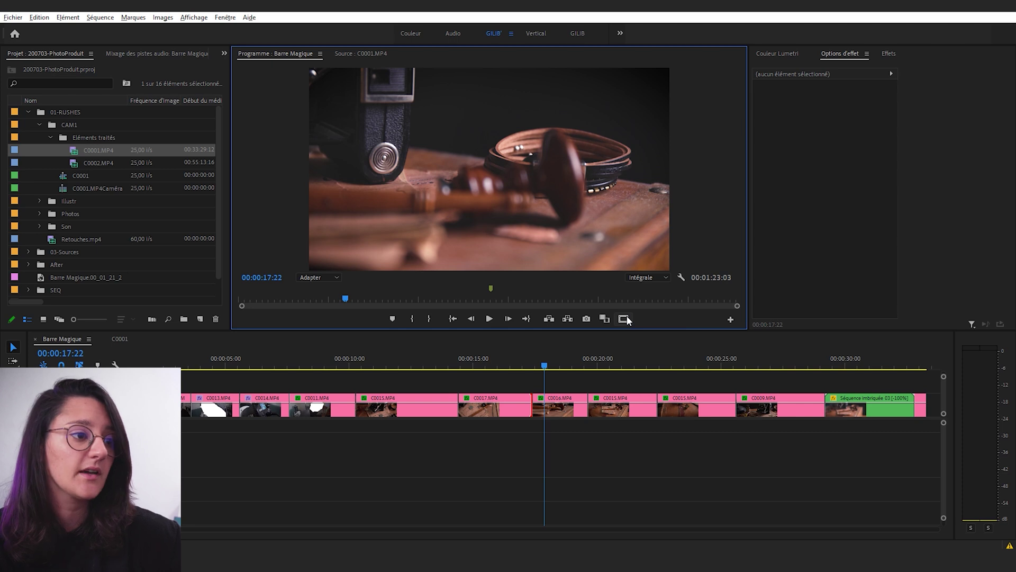
Toggle the safe margins overlay on, off and on again in the program monitor.
{"action": "left_click", "coordinate": [625, 318]}
{"action": "left_click", "coordinate": [624, 317]}
{"action": "left_click", "coordinate": [625, 319]}
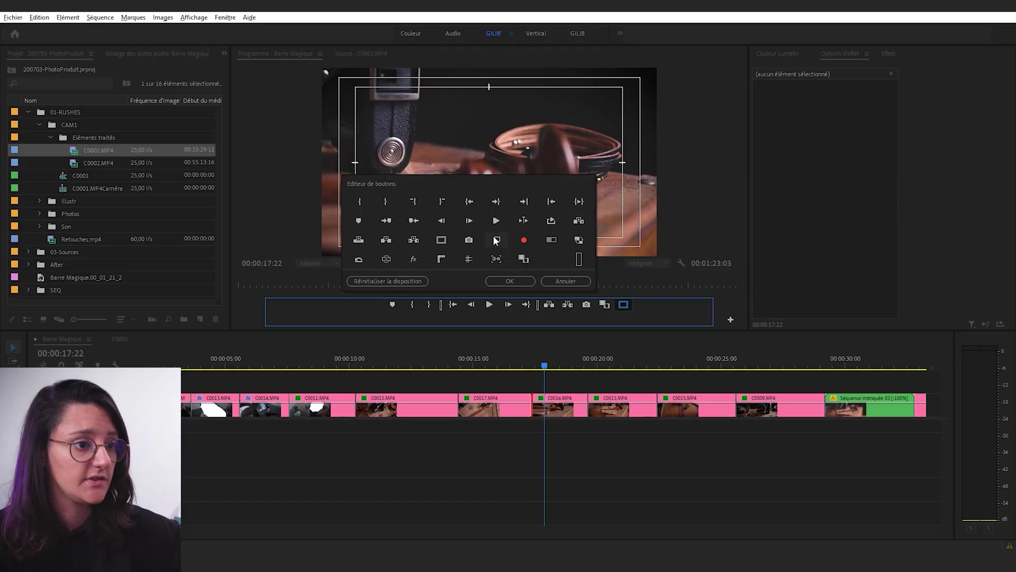
Place a new CEA-608 caption item on the track above C0016.MP4 and toggle the caption display.
{"action": "left_click", "coordinate": [200, 318]}
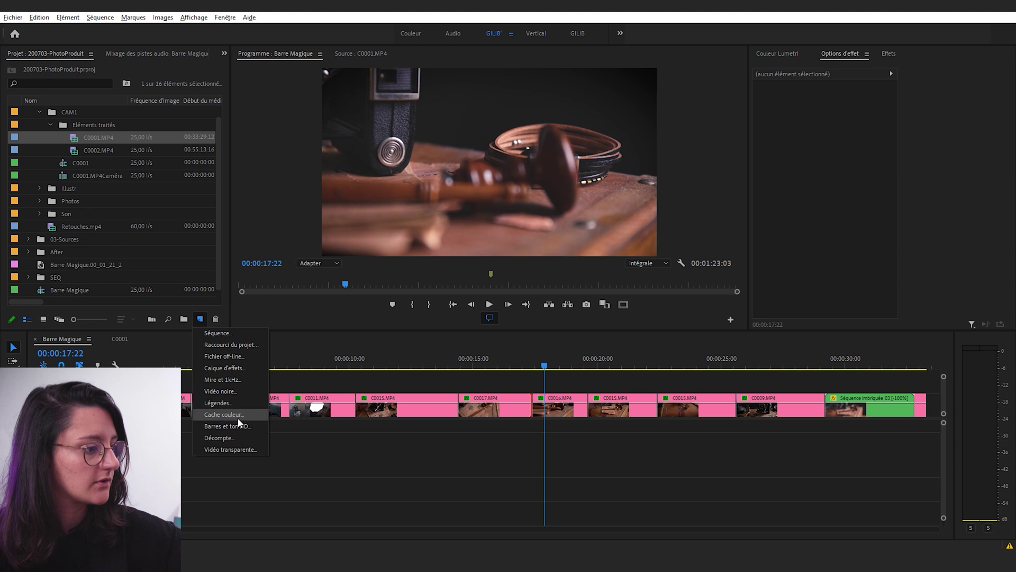
{"action": "left_click", "coordinate": [232, 403]}
{"action": "left_click", "coordinate": [555, 360]}
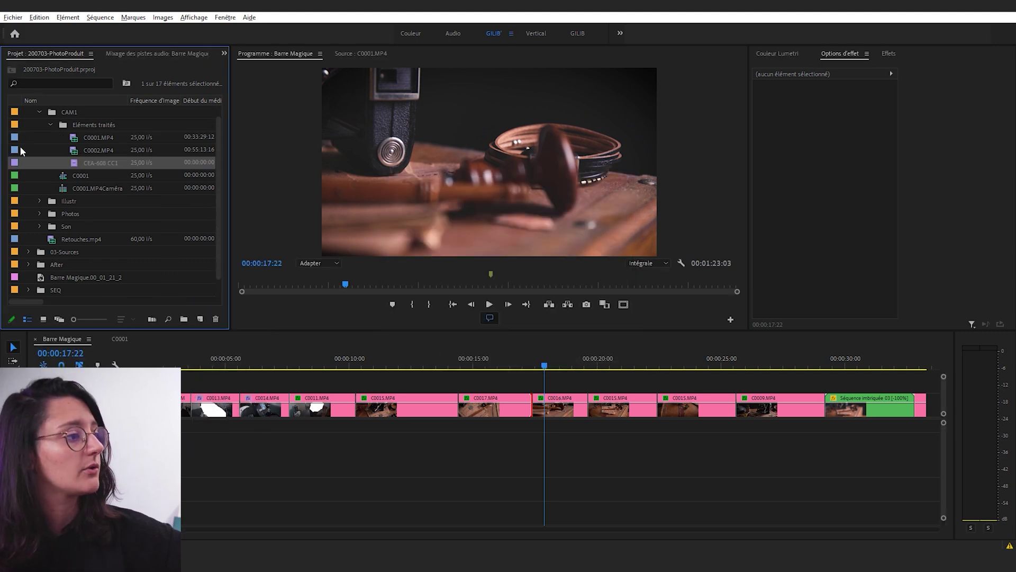
{"action": "left_click_drag", "start_coordinate": [92, 164], "coordinate": [540, 384]}
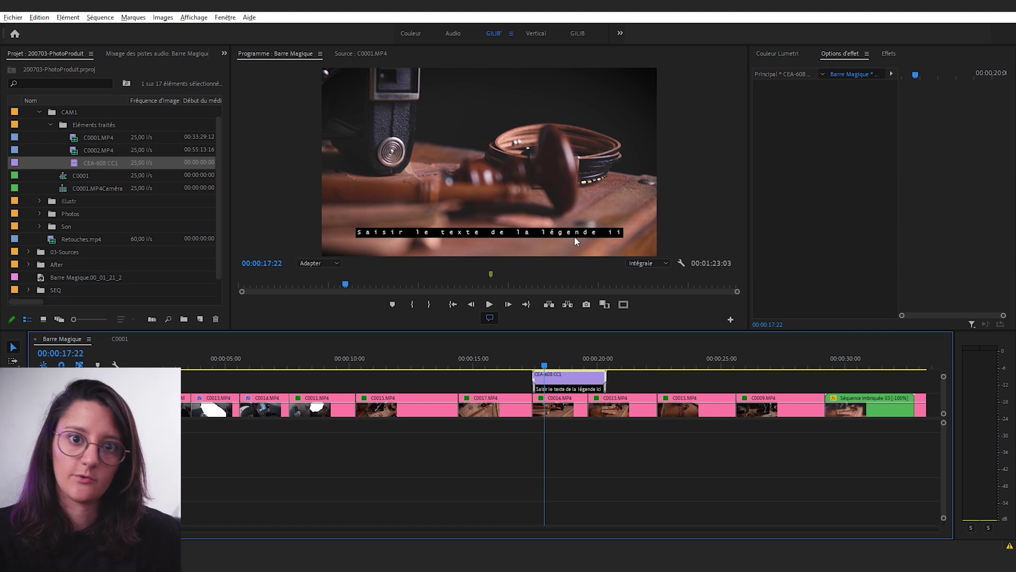
{"action": "left_click", "coordinate": [494, 319]}
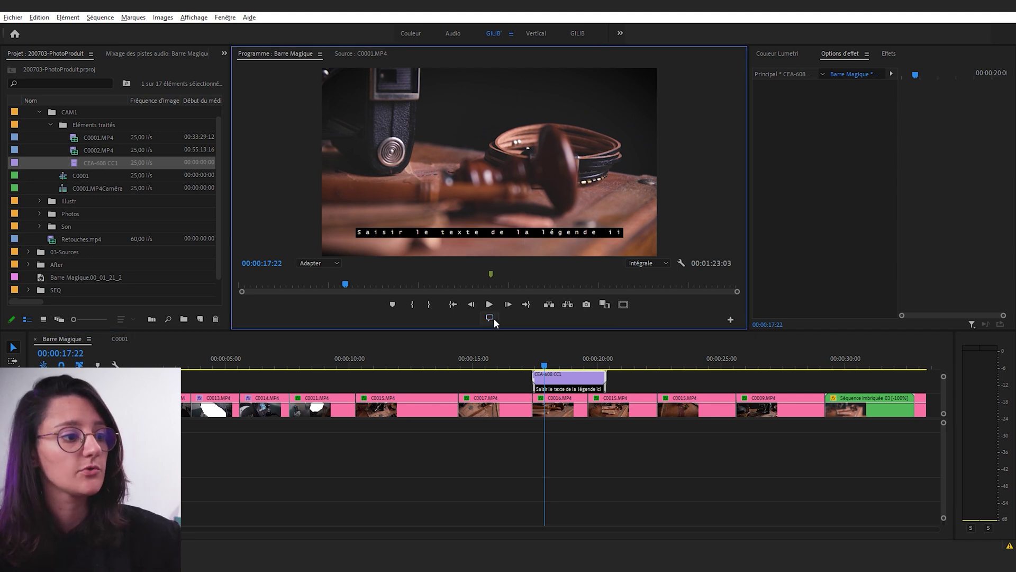
{"action": "left_click", "coordinate": [494, 319]}
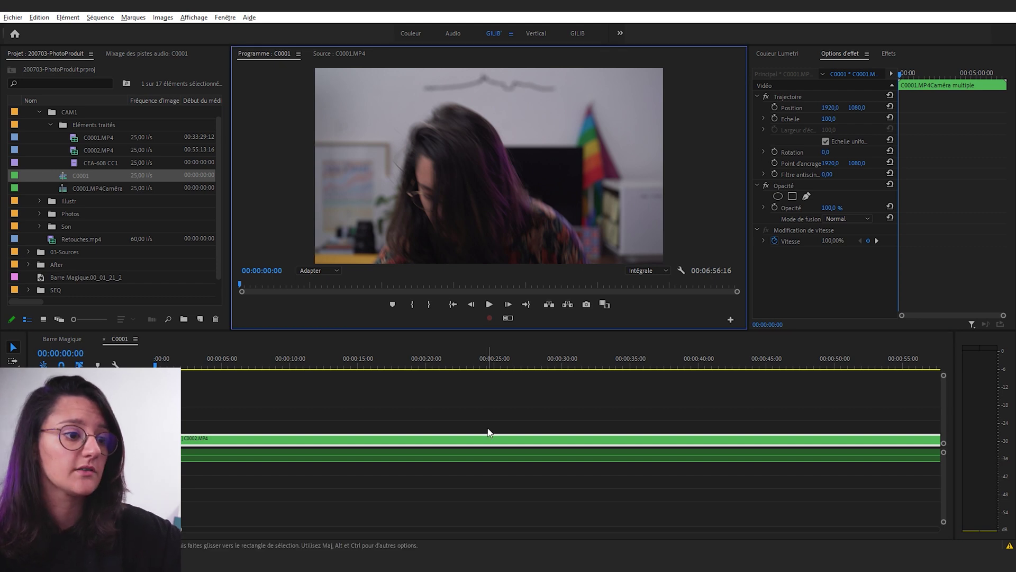
Record a live switch to the first camera in the C0001 sequence's multi-camera view and scrub over the recorded section.
{"action": "left_click", "coordinate": [508, 318]}
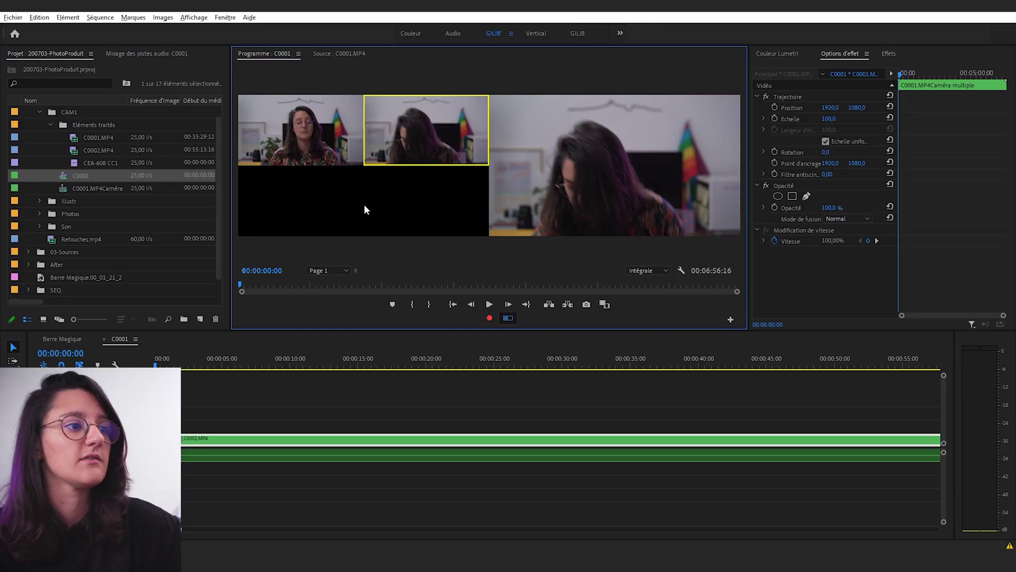
{"action": "left_click", "coordinate": [490, 318]}
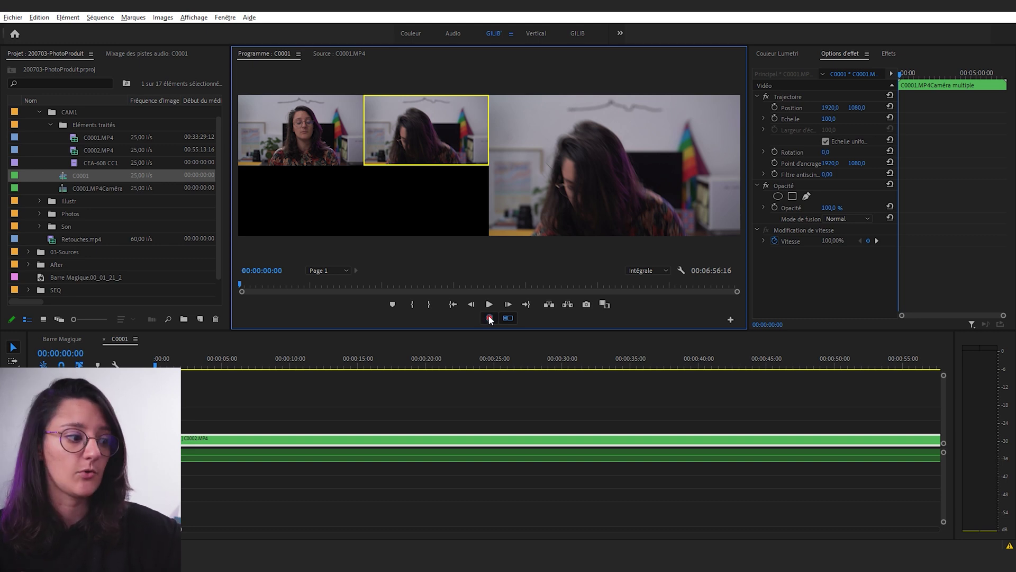
{"action": "left_click", "coordinate": [489, 305]}
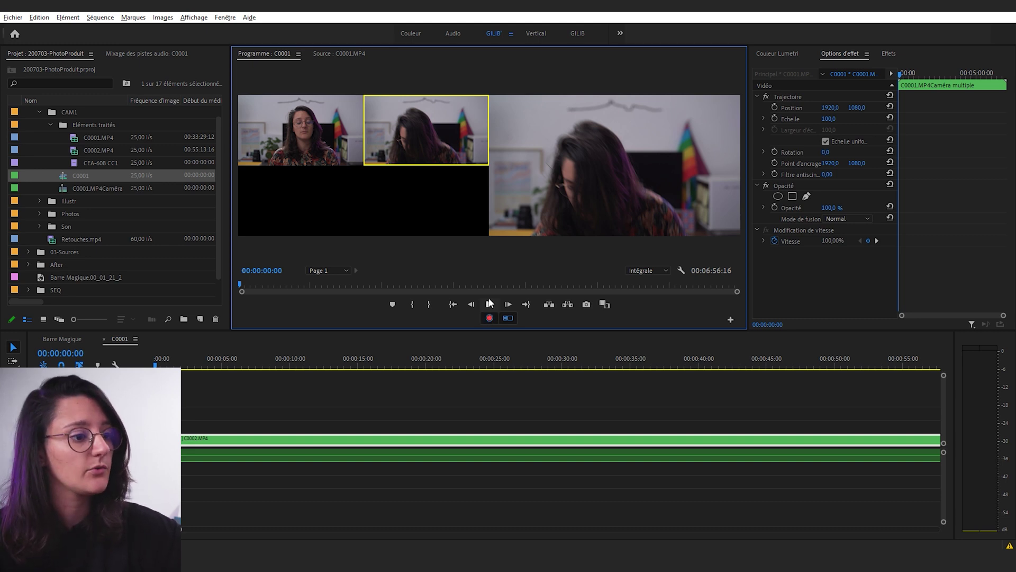
{"action": "left_click", "coordinate": [311, 141]}
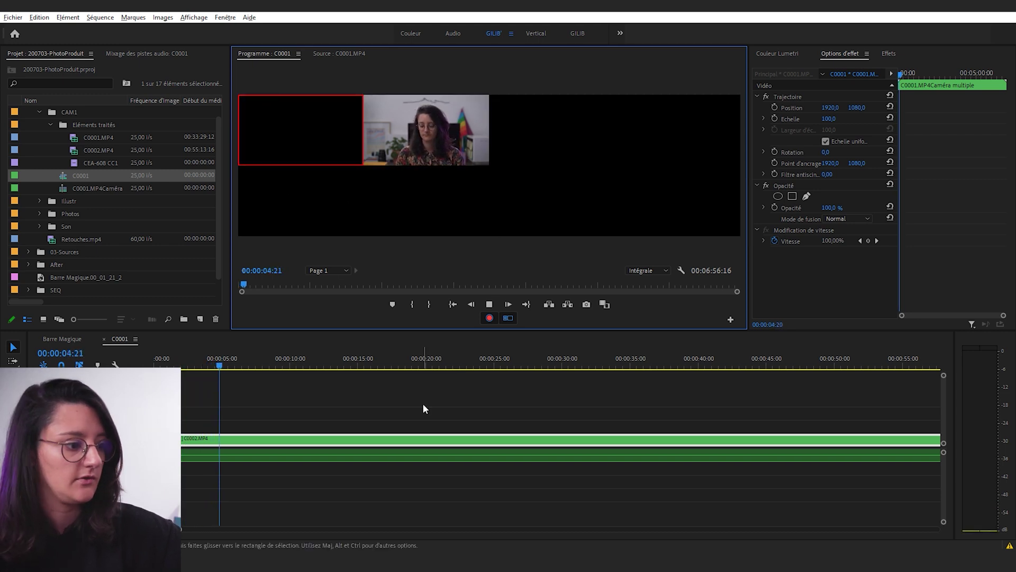
{"action": "key", "text": "space"}
{"action": "left_click", "coordinate": [177, 362]}
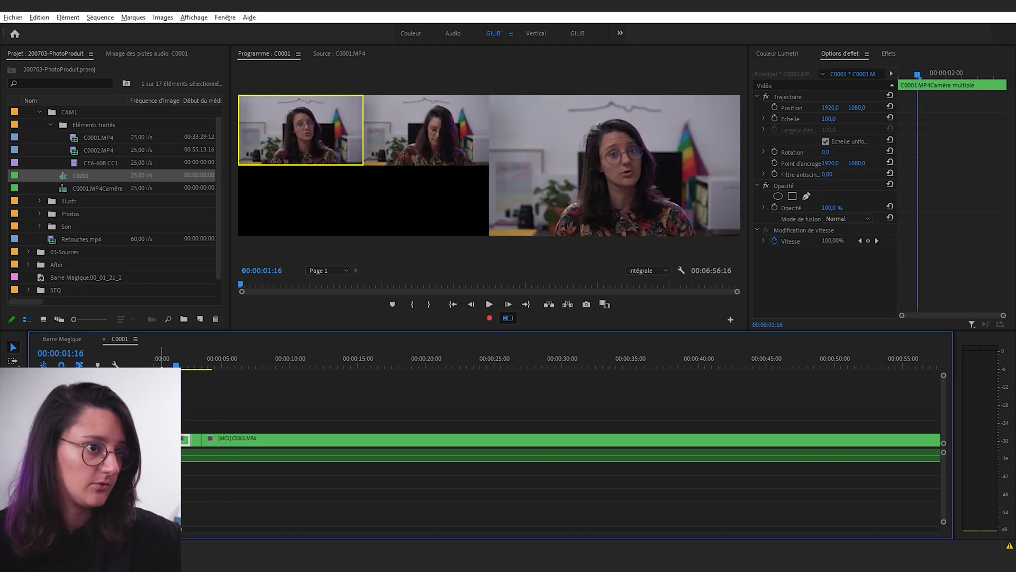
{"action": "left_click_drag", "start_coordinate": [176, 363], "coordinate": [203, 366]}
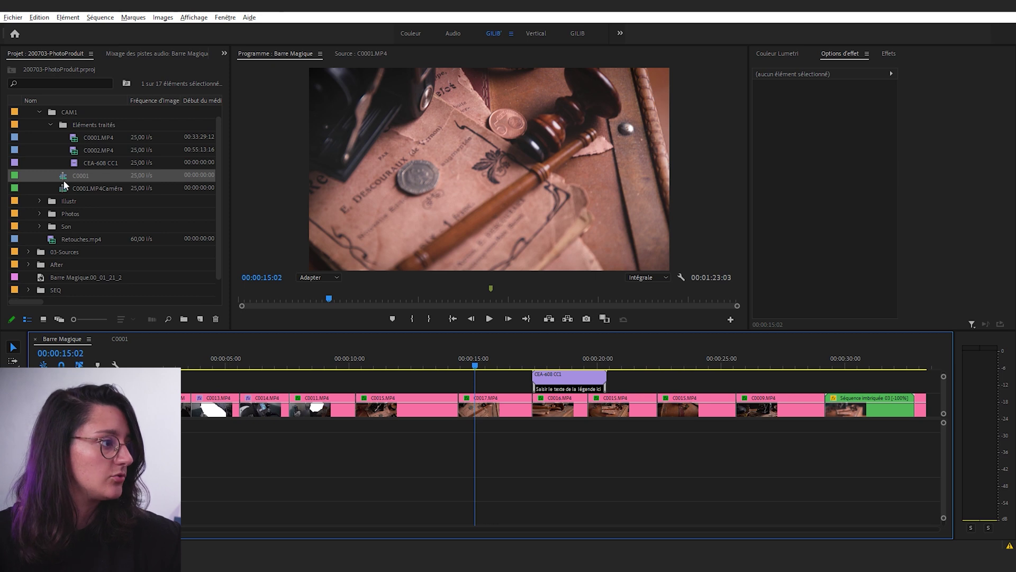
Open trim editing on the cut between C0015.MP4 and C0017.MP4 and roll it 13 frames forward.
{"action": "left_click", "coordinate": [100, 17]}
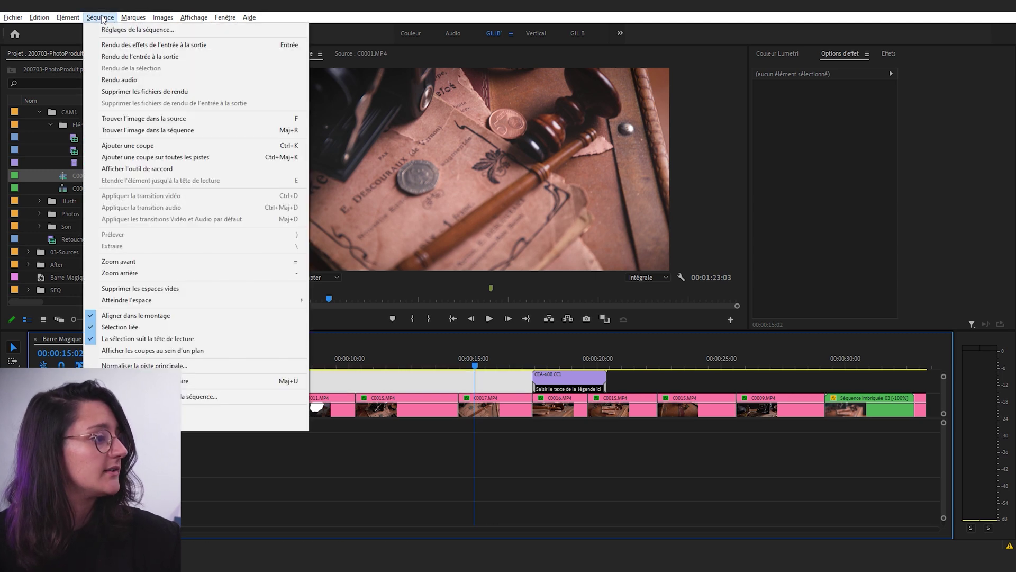
{"action": "left_click", "coordinate": [146, 171]}
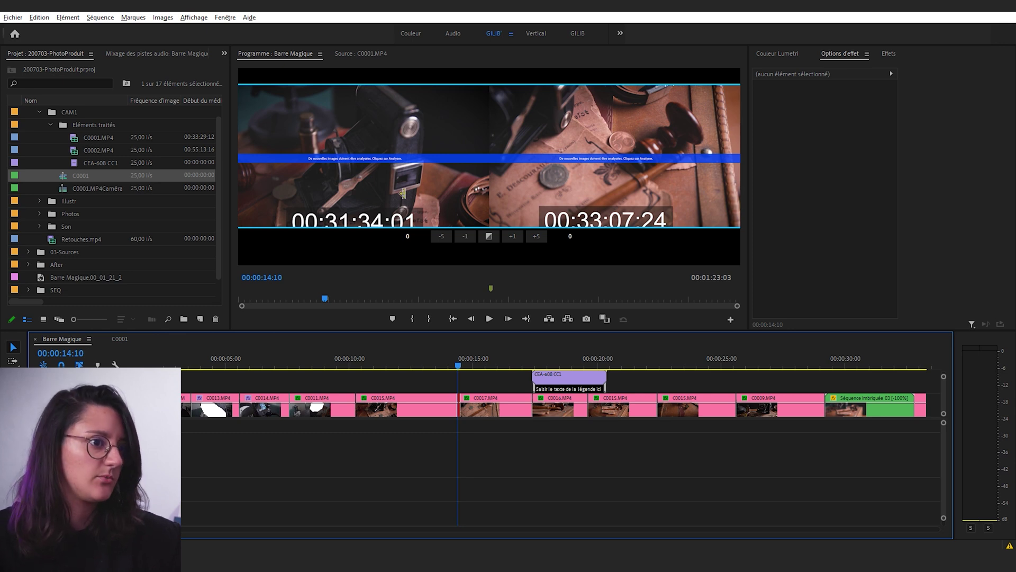
{"action": "key", "text": "equal"}
{"action": "key", "text": "equal"}
{"action": "key", "text": "equal"}
{"action": "left_click", "coordinate": [516, 240]}
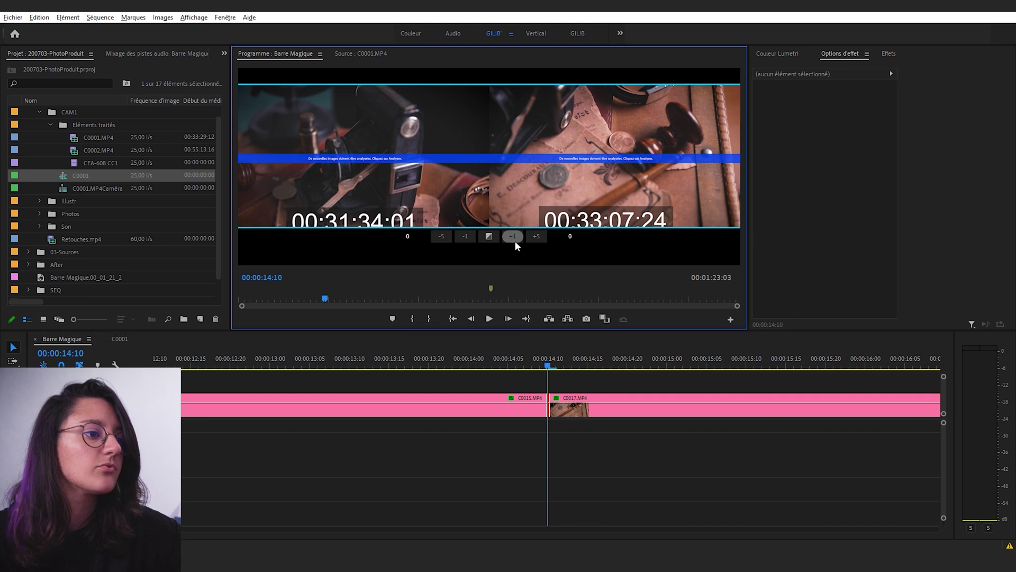
{"action": "left_click", "coordinate": [515, 241]}
{"action": "left_click", "coordinate": [516, 240]}
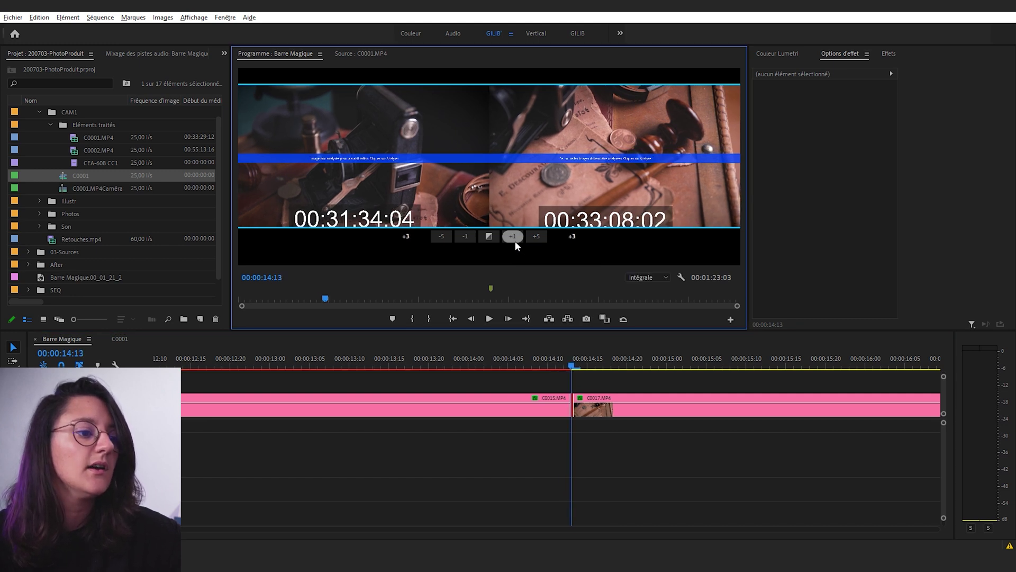
{"action": "key", "text": "alt+shift+Right"}
{"action": "key", "text": "alt+shift+Right"}
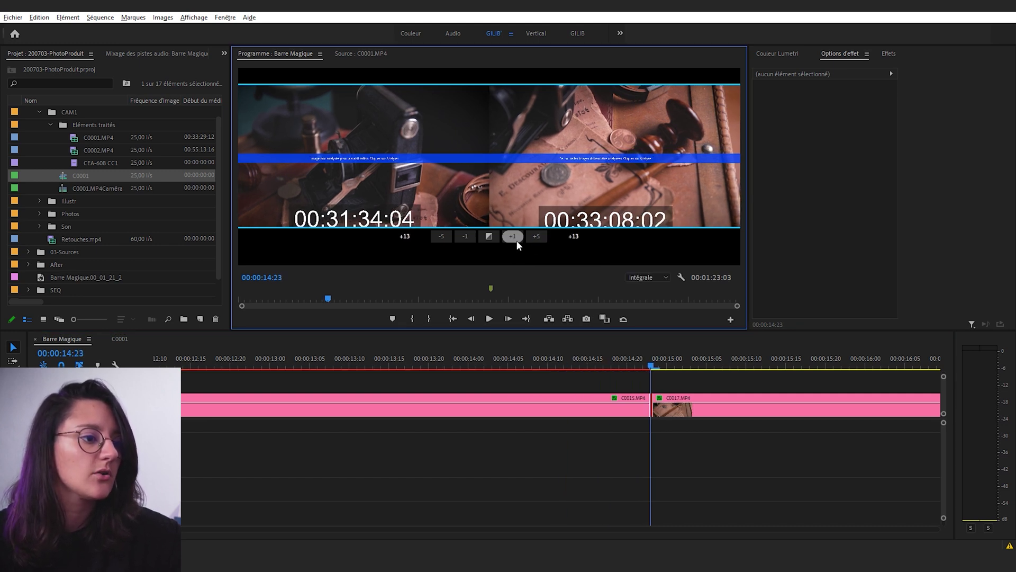
Roll the cut between C0015.MP4 and C0017.MP4 back 15 frames, and undo the whole trim session.
{"action": "left_click", "coordinate": [443, 239]}
{"action": "left_click", "coordinate": [444, 238]}
{"action": "left_click", "coordinate": [444, 238]}
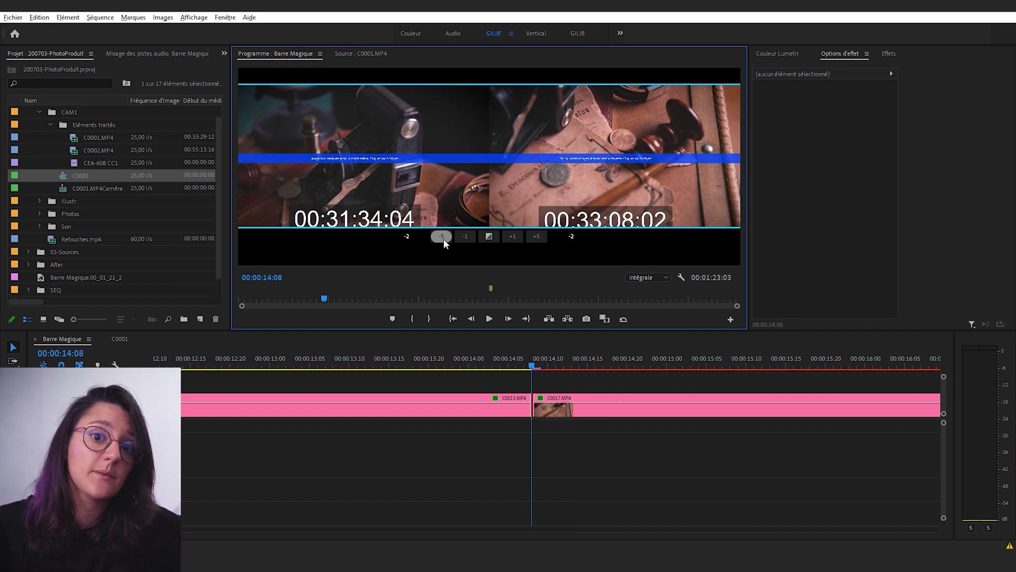
{"action": "left_click", "coordinate": [624, 319]}
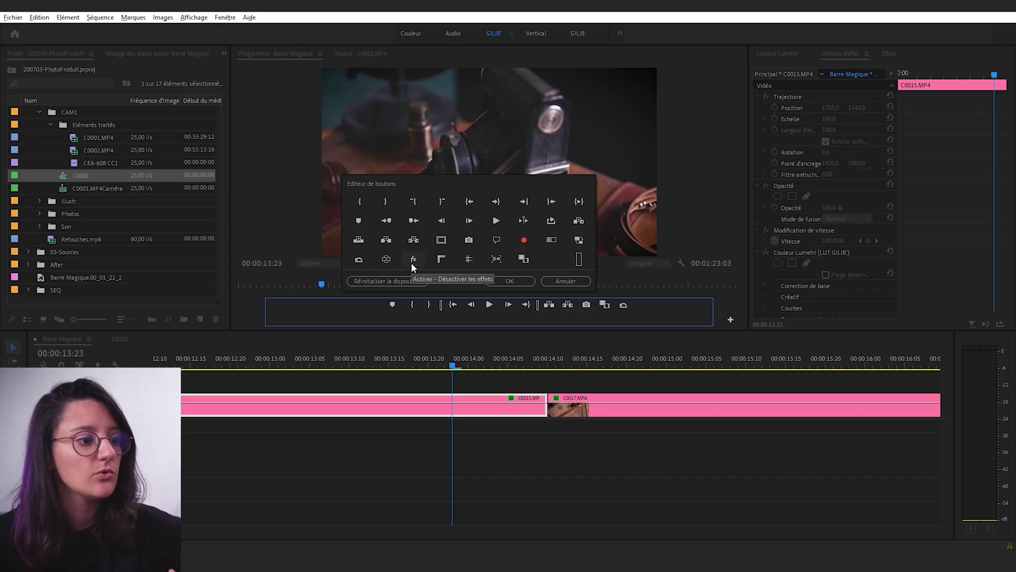
Add the global effects on/off control to the program monitor's button bar and turn the effects off.
{"action": "left_click_drag", "start_coordinate": [414, 259], "coordinate": [642, 306]}
{"action": "left_click", "coordinate": [507, 281]}
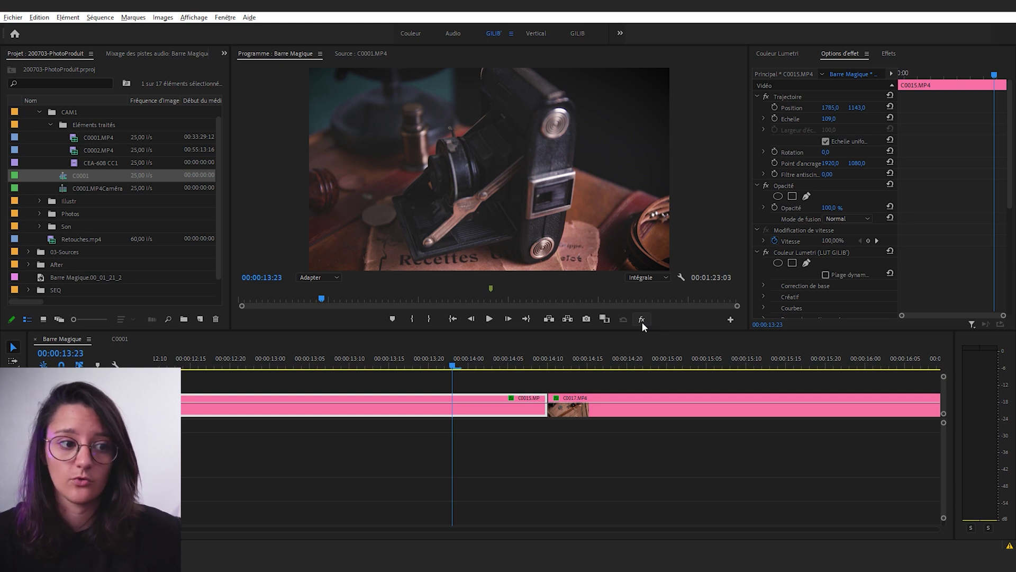
{"action": "left_click", "coordinate": [642, 320]}
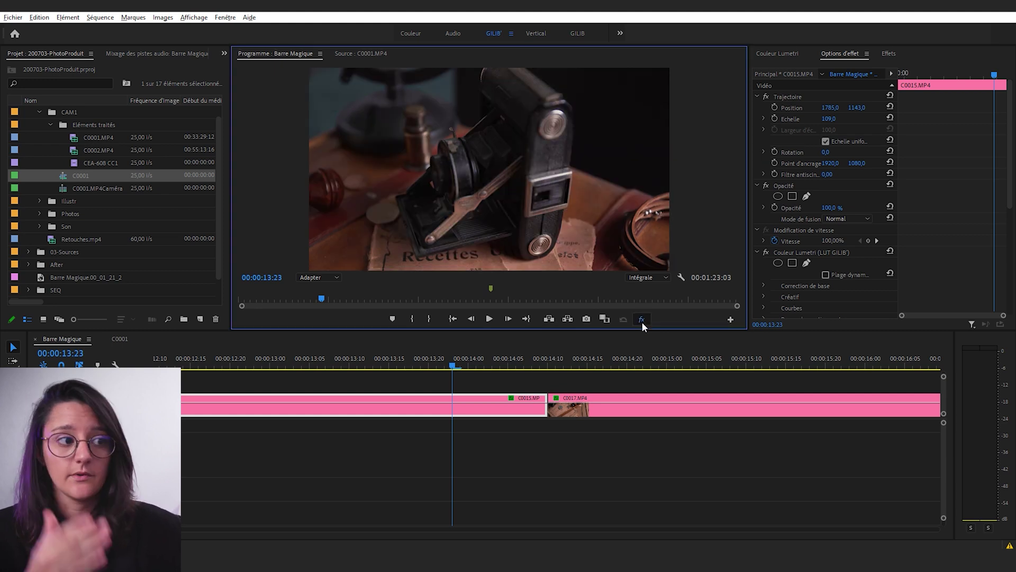
Turn the effects back on, and replace the button bar's global effects control with the rulers, guides and program monitor snapping controls.
{"action": "left_click", "coordinate": [642, 320]}
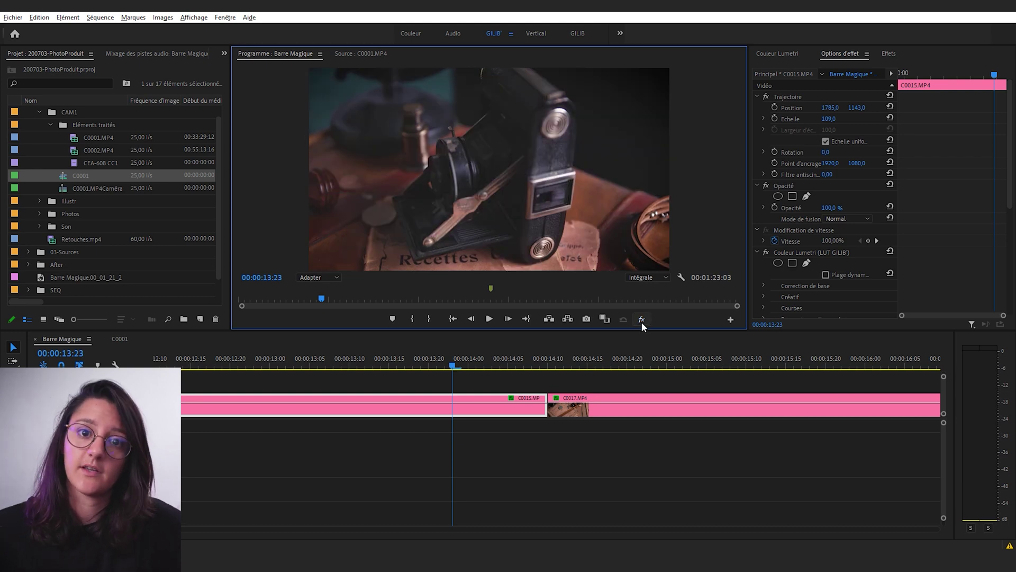
{"action": "left_click", "coordinate": [731, 319]}
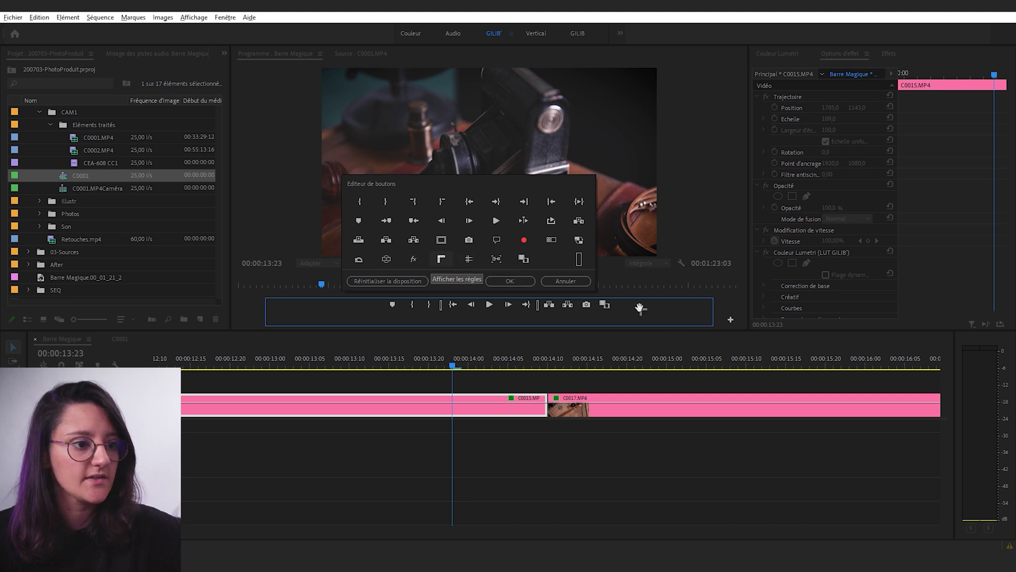
{"action": "left_click_drag", "start_coordinate": [641, 308], "coordinate": [633, 306]}
{"action": "left_click_drag", "start_coordinate": [469, 259], "coordinate": [642, 306]}
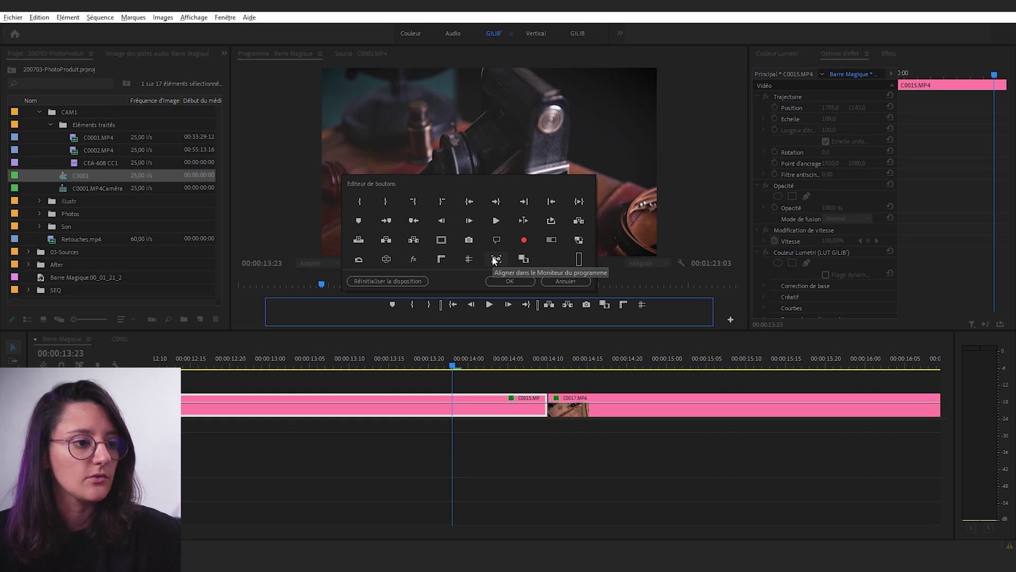
{"action": "left_click_drag", "start_coordinate": [496, 259], "coordinate": [663, 302]}
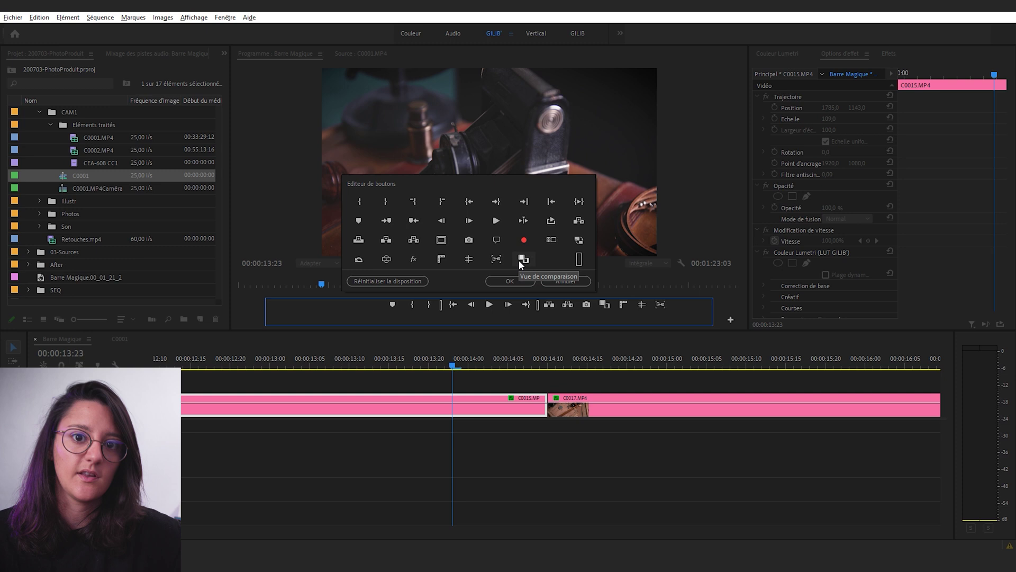
{"action": "key", "text": "Return"}
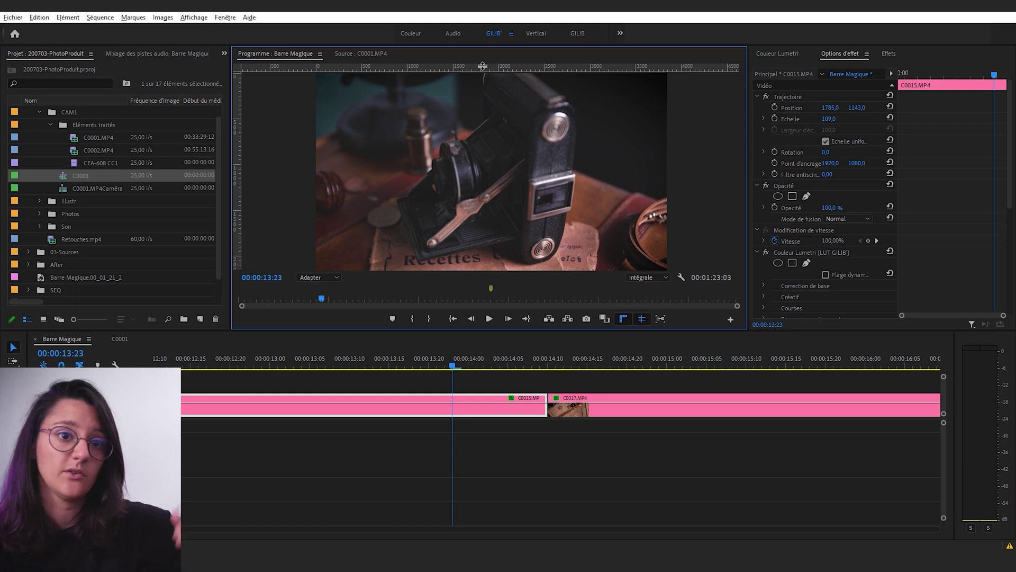
Place two horizontal guides and one vertical guide over the image from the rulers, and undo the last horizontal one.
{"action": "left_click_drag", "start_coordinate": [483, 66], "coordinate": [497, 174]}
{"action": "left_click_drag", "start_coordinate": [237, 223], "coordinate": [371, 209]}
{"action": "left_click_drag", "start_coordinate": [452, 69], "coordinate": [459, 132]}
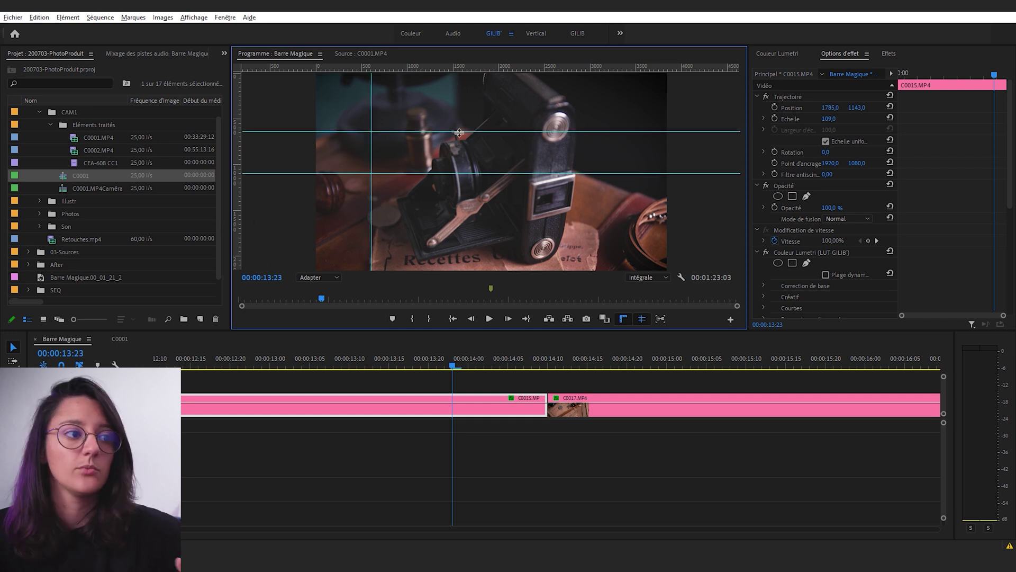
{"action": "key", "text": "ctrl+z"}
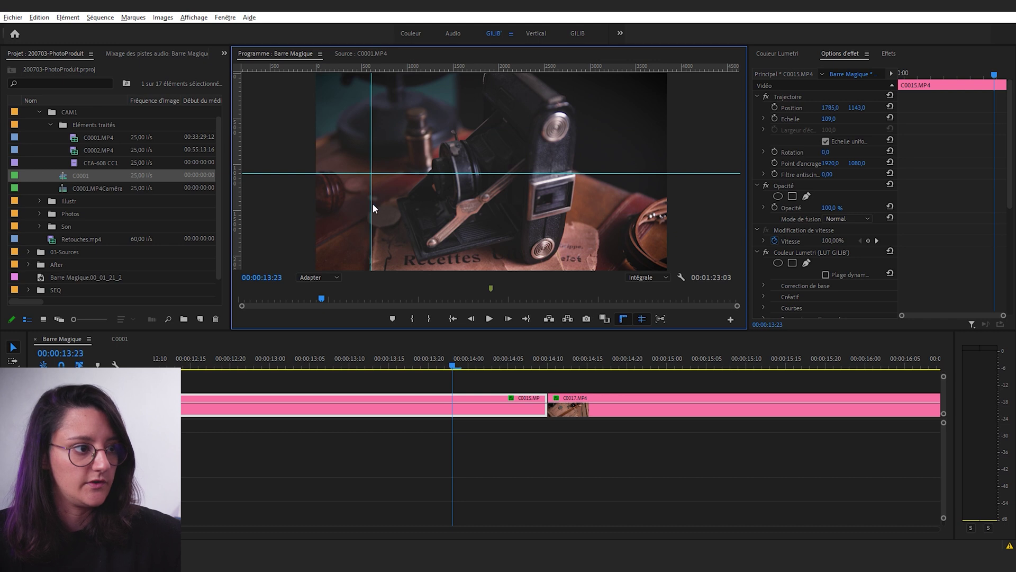
Hide the rulers and guides and enable snapping in the program monitor.
{"action": "left_click", "coordinate": [625, 318]}
{"action": "left_click", "coordinate": [642, 319]}
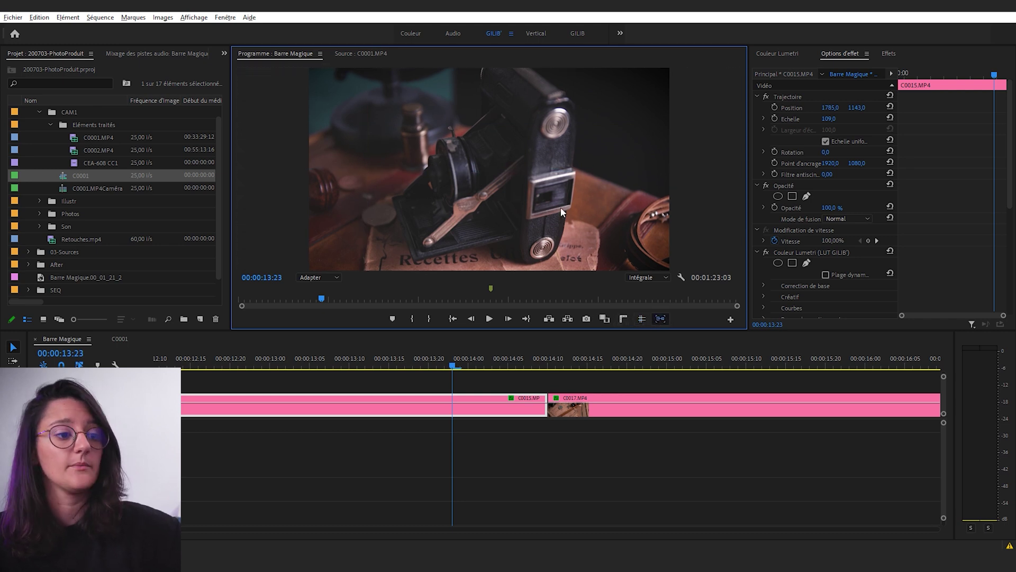
Add a text layer reading TEST over the camera image and move it to the middle of the frame.
{"action": "key", "text": "t"}
{"action": "left_click", "coordinate": [499, 180]}
{"action": "type", "text": "TEST"}
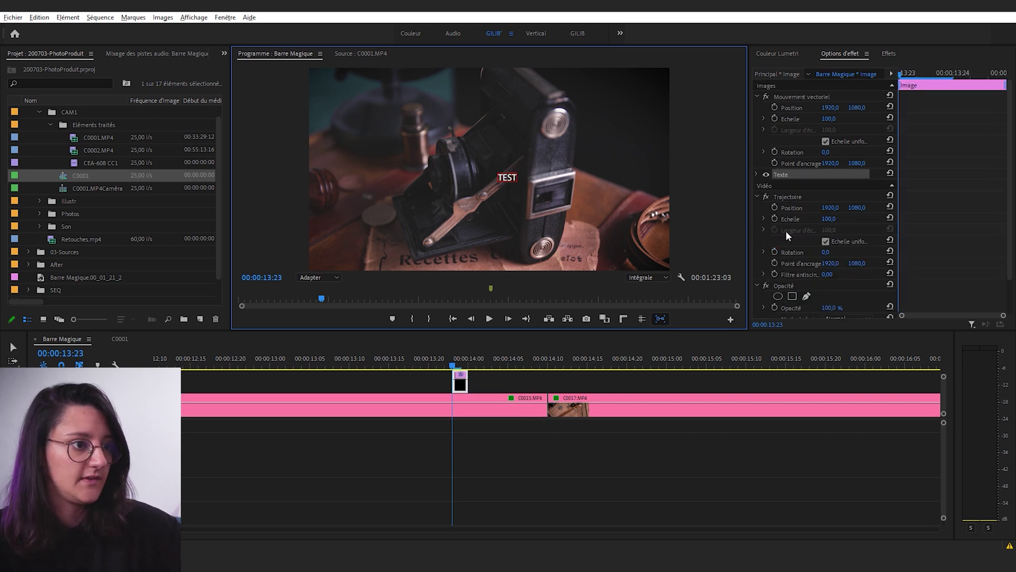
{"action": "key", "text": "Escape"}
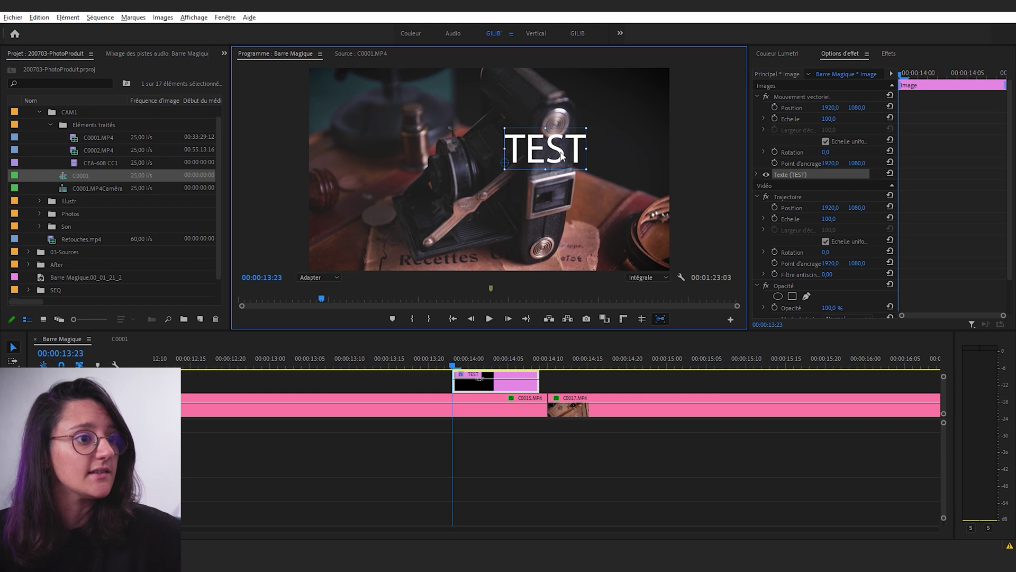
{"action": "left_click_drag", "start_coordinate": [560, 159], "coordinate": [495, 174]}
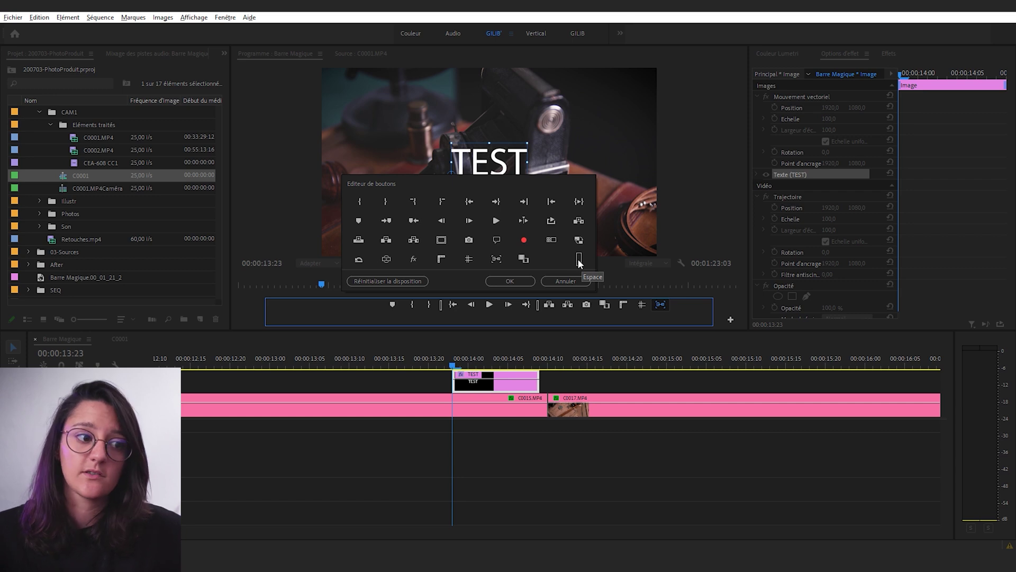
Add a spacer to the program monitor's button bar between the export frame and comparison view controls.
{"action": "left_click_drag", "start_coordinate": [579, 262], "coordinate": [601, 306]}
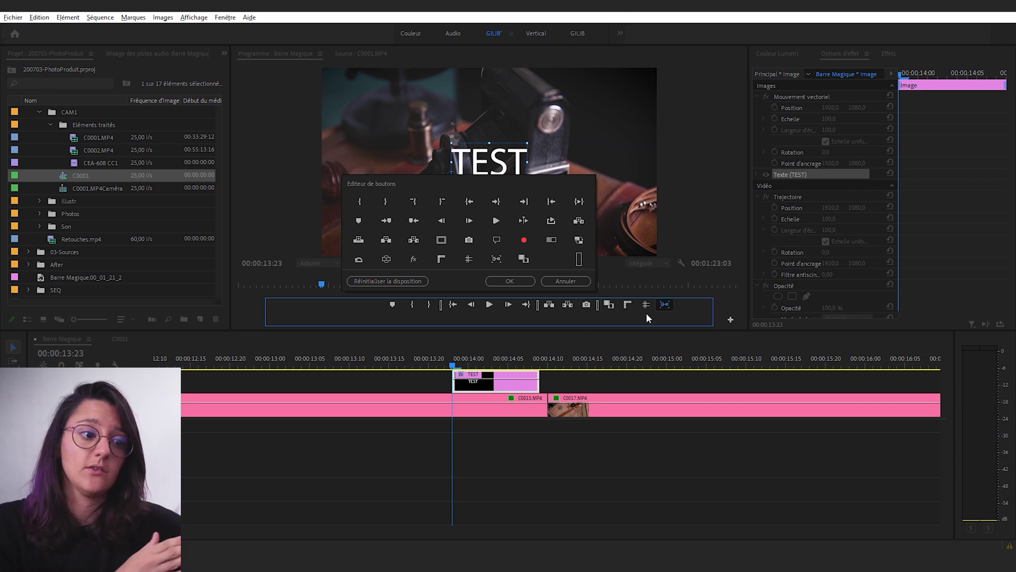